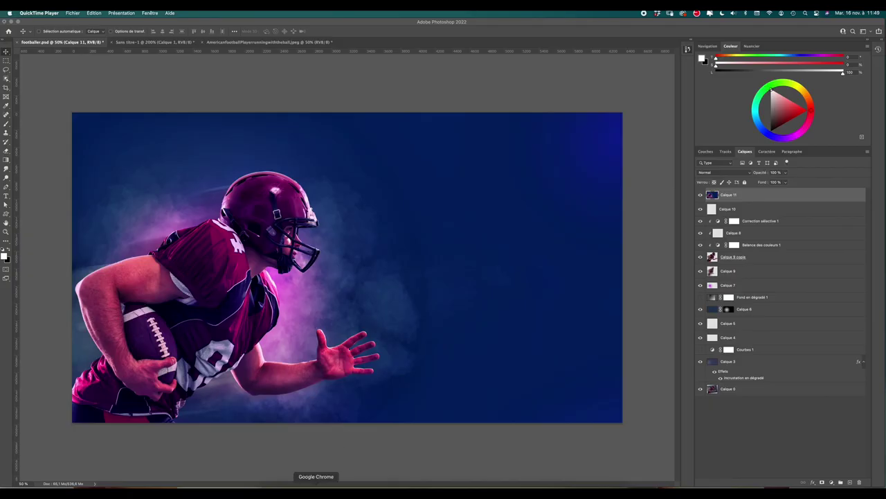
Step: Bring the Chrome window with the Adobe Stock cloud-smoke image to the front
{"action": "left_click", "coordinate": [320, 492]}
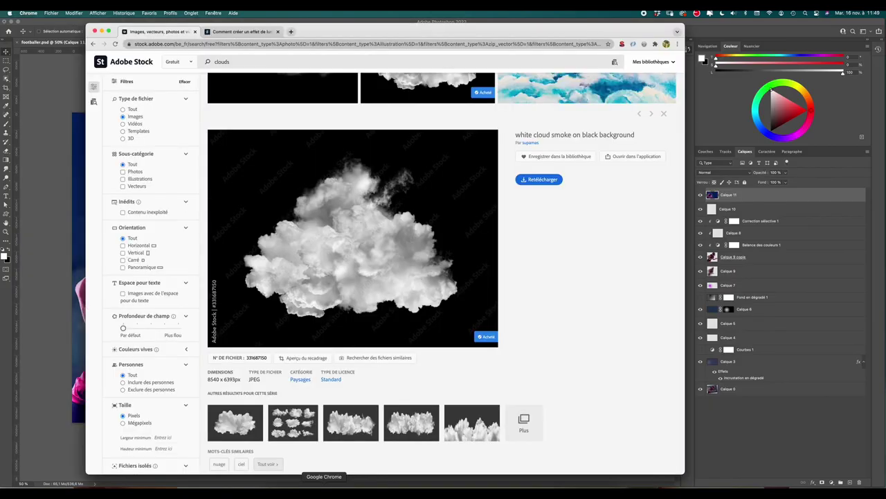
Step: Switch to the Subliphoto gel light effect article and scroll through it
{"action": "left_click", "coordinate": [251, 31]}
{"action": "scroll", "coordinate": [213, 181], "scroll_direction": "up", "scroll_amount": 5}
{"action": "scroll", "coordinate": [213, 181], "scroll_direction": "up", "scroll_amount": 2}
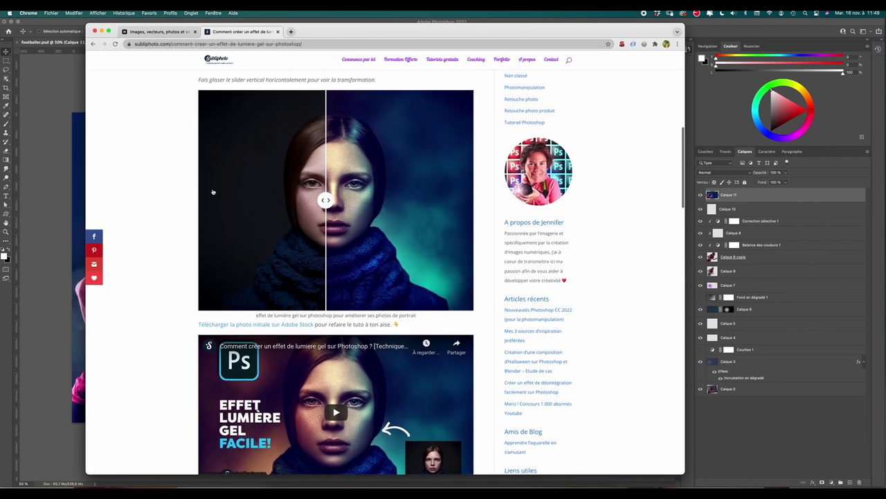
{"action": "scroll", "coordinate": [213, 183], "scroll_direction": "up", "scroll_amount": 2}
{"action": "scroll", "coordinate": [214, 184], "scroll_direction": "up", "scroll_amount": 3}
{"action": "scroll", "coordinate": [213, 187], "scroll_direction": "up", "scroll_amount": 3}
{"action": "scroll", "coordinate": [213, 188], "scroll_direction": "up", "scroll_amount": 3}
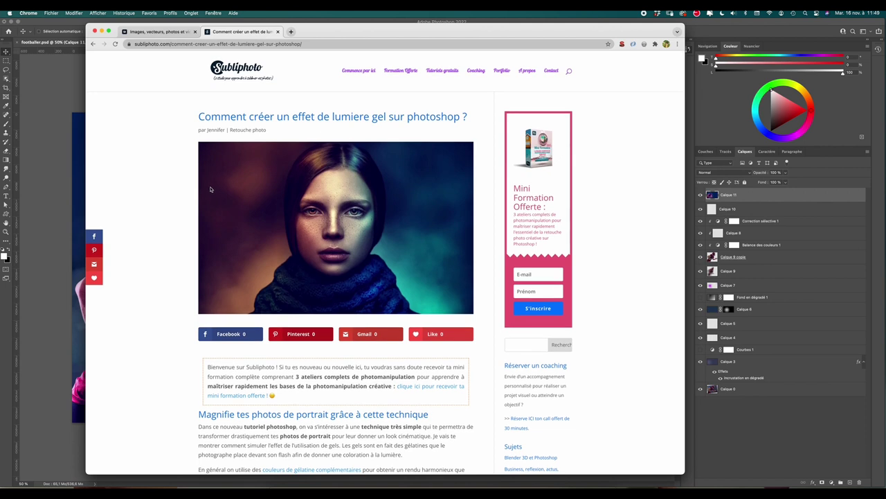
{"action": "scroll", "coordinate": [215, 188], "scroll_direction": "down", "scroll_amount": 3}
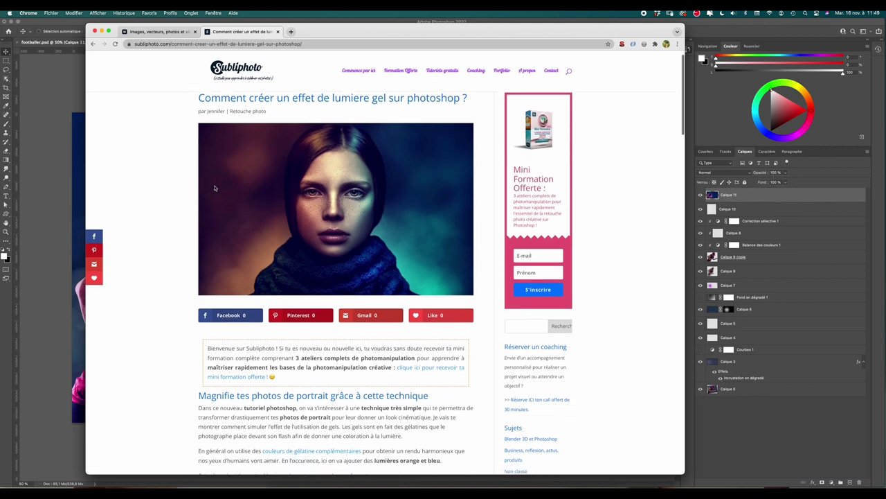
{"action": "scroll", "coordinate": [215, 187], "scroll_direction": "down", "scroll_amount": 2}
{"action": "scroll", "coordinate": [214, 187], "scroll_direction": "down", "scroll_amount": 1}
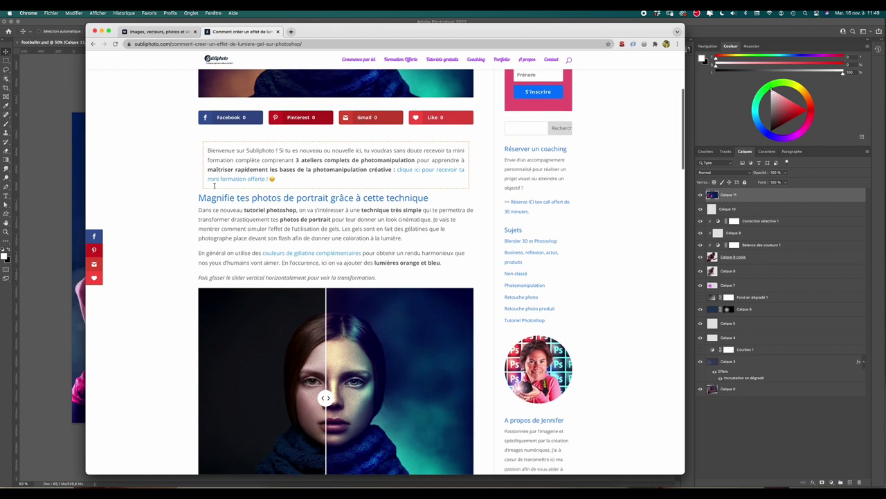
{"action": "scroll", "coordinate": [215, 187], "scroll_direction": "down", "scroll_amount": 1}
{"action": "scroll", "coordinate": [214, 186], "scroll_direction": "down", "scroll_amount": 1}
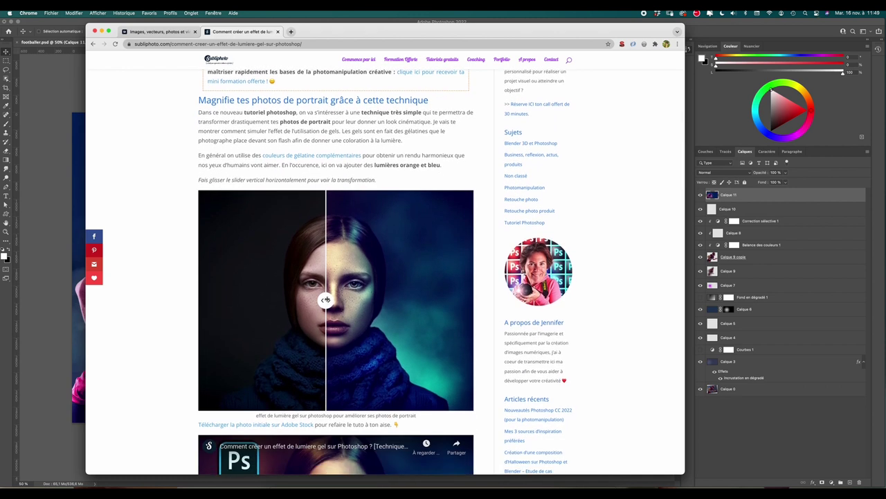
Step: Drag the before/after slider to compare the portrait with and without the gel light
{"action": "mouse_move", "coordinate": [325, 299]}
{"action": "left_mouse_down"}
{"action": "mouse_move", "coordinate": [193, 301]}
{"action": "mouse_move", "coordinate": [473, 300]}
{"action": "mouse_move", "coordinate": [160, 303]}
{"action": "left_mouse_up"}
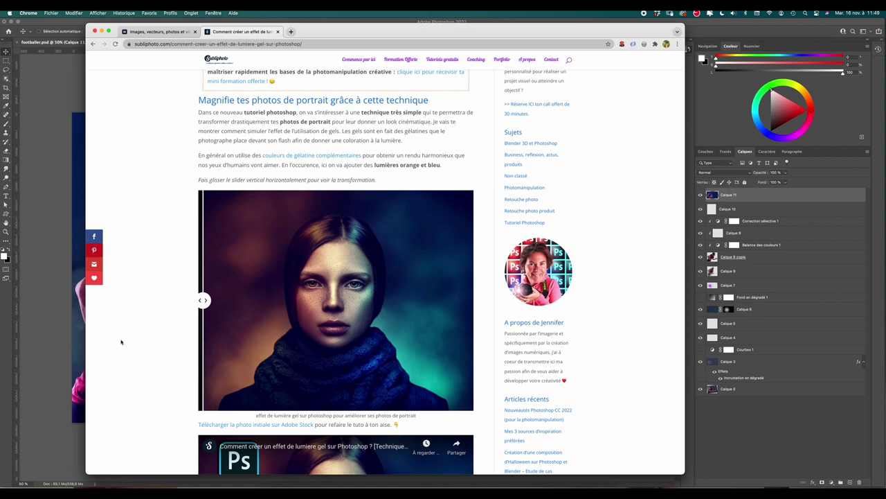
{"action": "scroll", "coordinate": [120, 341], "scroll_direction": "down", "scroll_amount": 1}
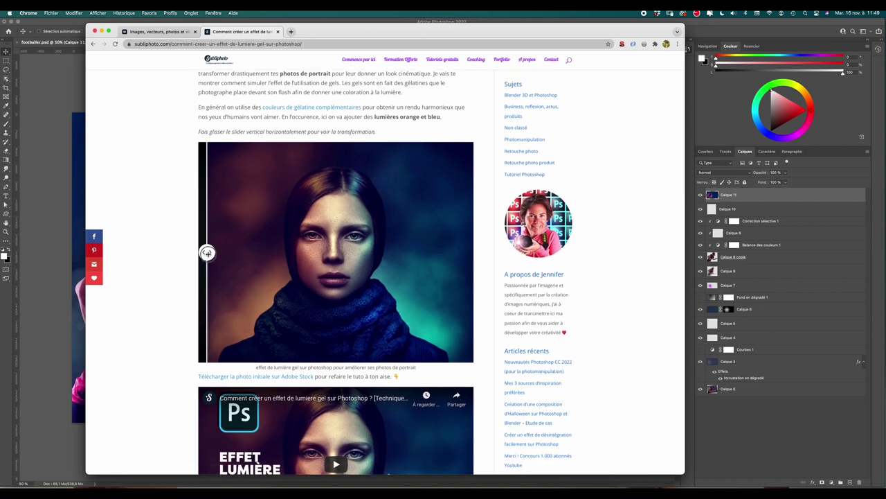
{"action": "mouse_move", "coordinate": [207, 253]}
{"action": "left_mouse_down"}
{"action": "mouse_move", "coordinate": [427, 251]}
{"action": "mouse_move", "coordinate": [251, 252]}
{"action": "left_mouse_up"}
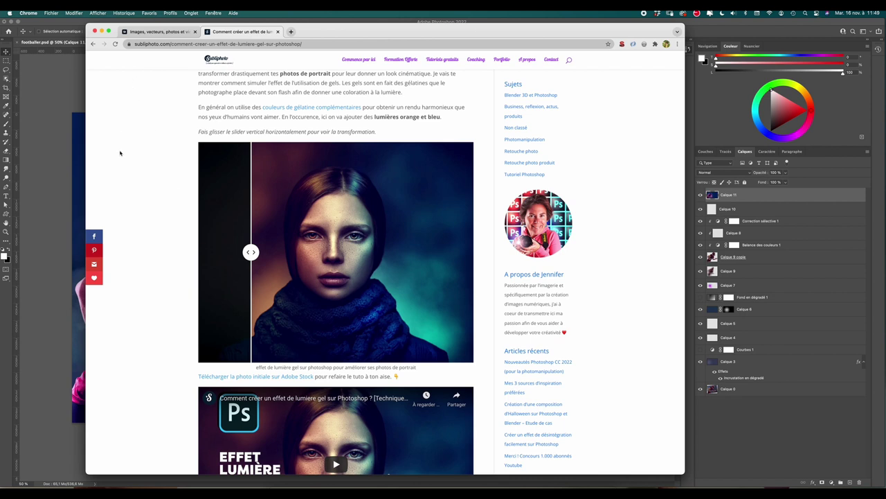
{"action": "scroll", "coordinate": [120, 153], "scroll_direction": "down", "scroll_amount": 2}
Step: Scroll further down the article, then minimize Chrome to reveal the Photoshop composite
{"action": "scroll", "coordinate": [120, 153], "scroll_direction": "down", "scroll_amount": 5}
{"action": "scroll", "coordinate": [120, 153], "scroll_direction": "down", "scroll_amount": 1}
{"action": "scroll", "coordinate": [120, 153], "scroll_direction": "down", "scroll_amount": 4}
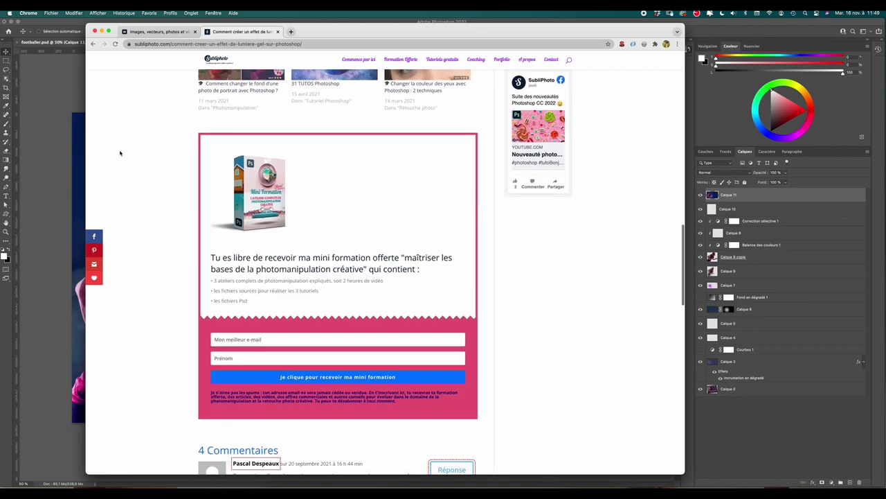
{"action": "scroll", "coordinate": [120, 153], "scroll_direction": "down", "scroll_amount": 2}
{"action": "scroll", "coordinate": [120, 153], "scroll_direction": "up", "scroll_amount": 1}
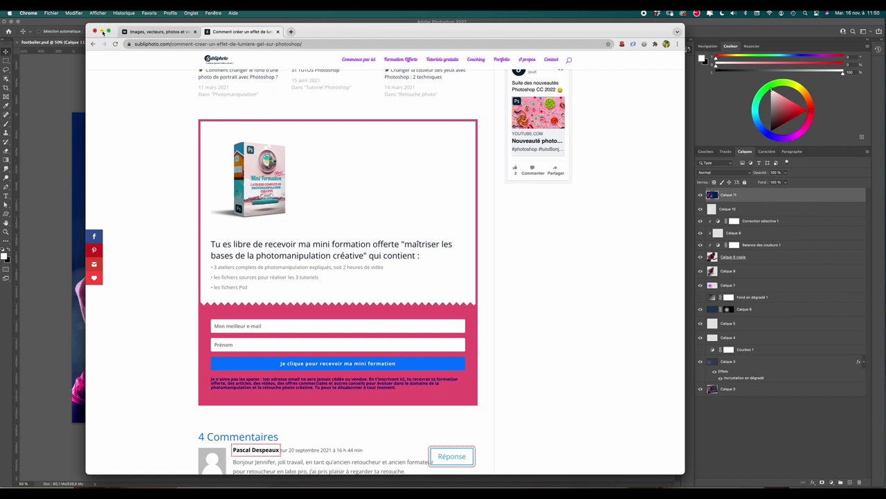
{"action": "left_click", "coordinate": [102, 32]}
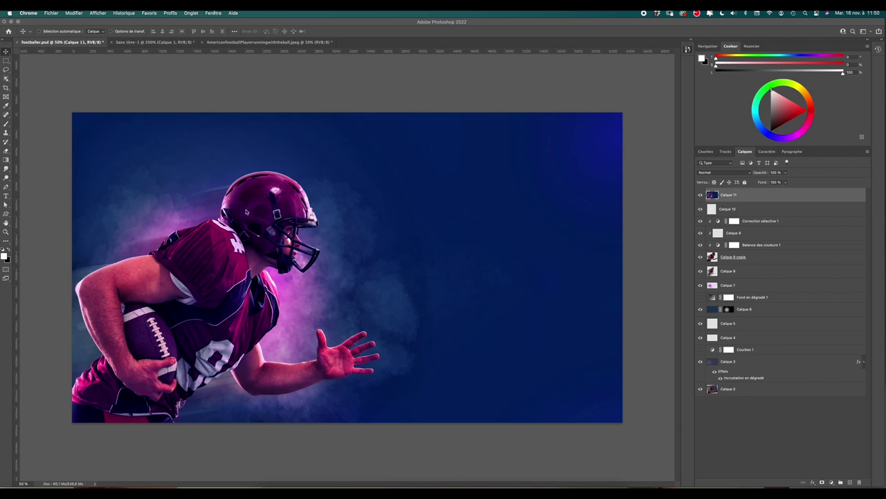
Step: In the AmericanfootballPlayer document, duplicate the Arrière-plan layer into Arrière-plan copie
{"action": "left_click", "coordinate": [248, 44]}
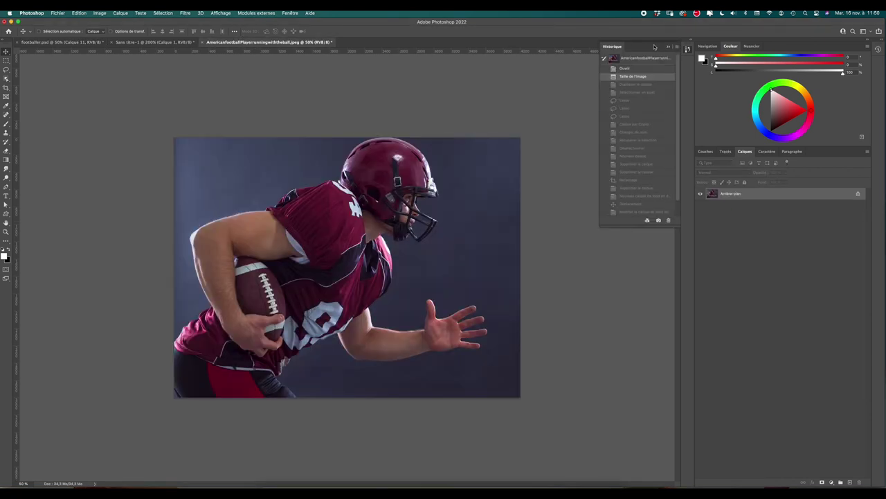
{"action": "left_click", "coordinate": [669, 47]}
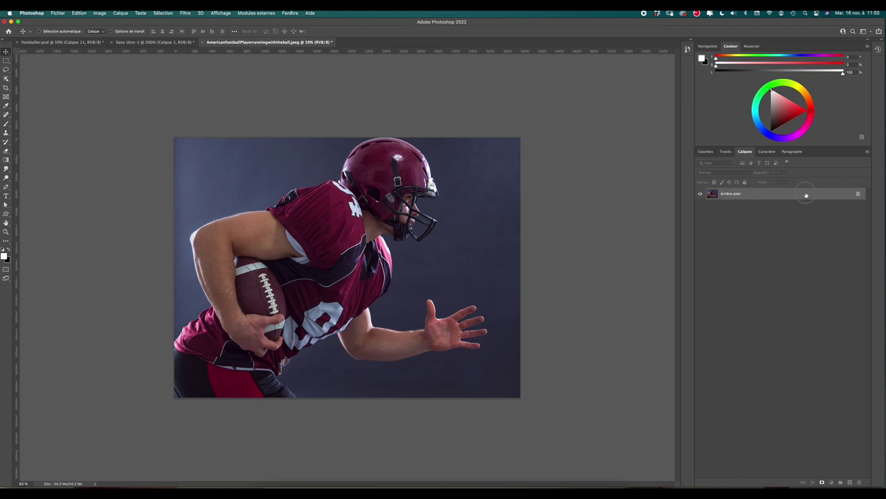
{"action": "left_click_drag", "start_coordinate": [806, 195], "coordinate": [850, 484]}
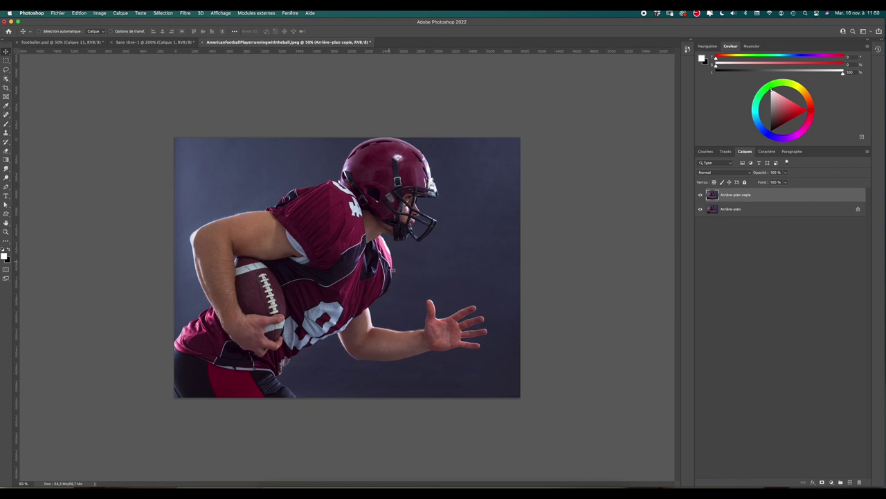
Step: Select the player with the Object Selection tool and zoom to 100% to check edges
{"action": "left_click", "coordinate": [6, 78]}
{"action": "left_click", "coordinate": [23, 77]}
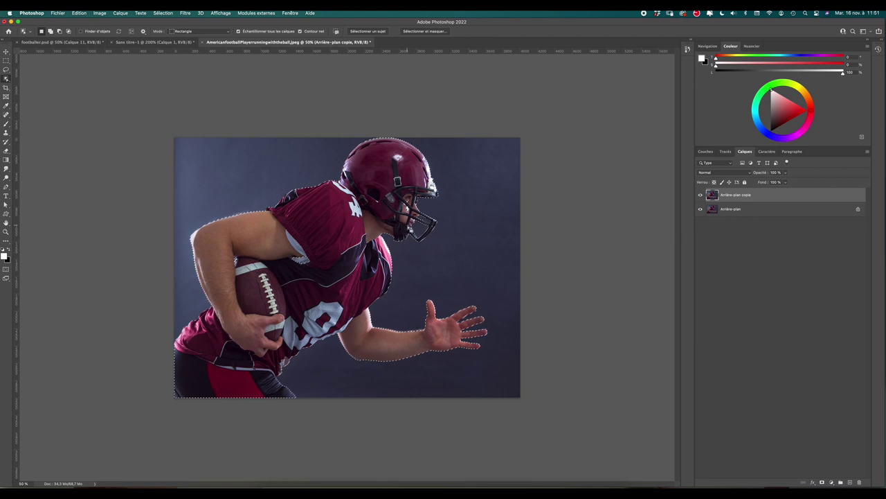
{"action": "key", "text": "ctrl+1"}
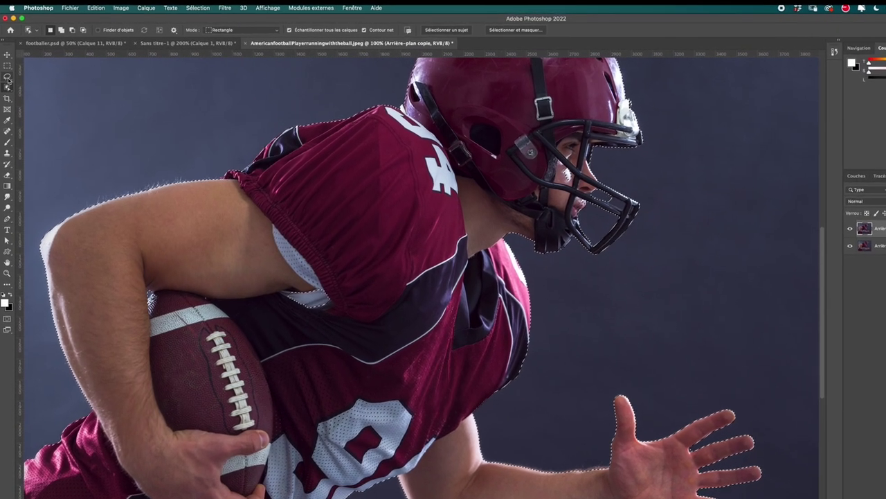
Step: Lasso in Add mode to include the gap under the sleeve and the area beside the facemask
{"action": "left_click", "coordinate": [8, 77]}
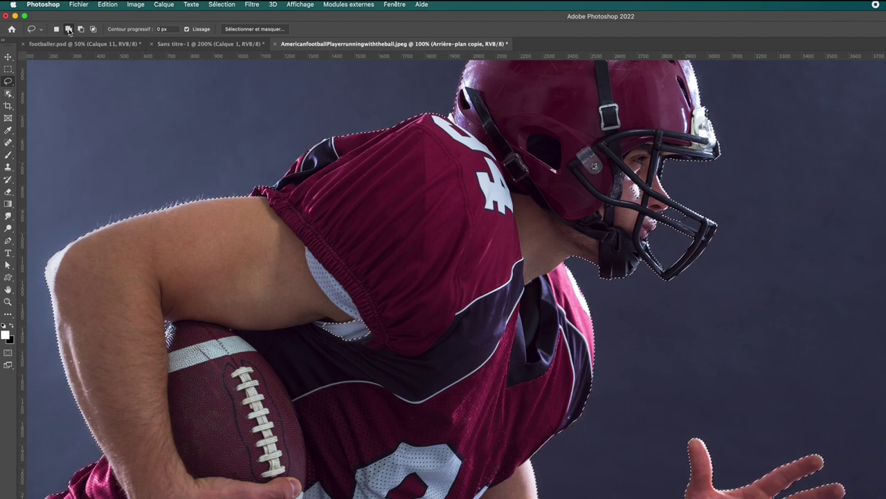
{"action": "left_click", "coordinate": [69, 30]}
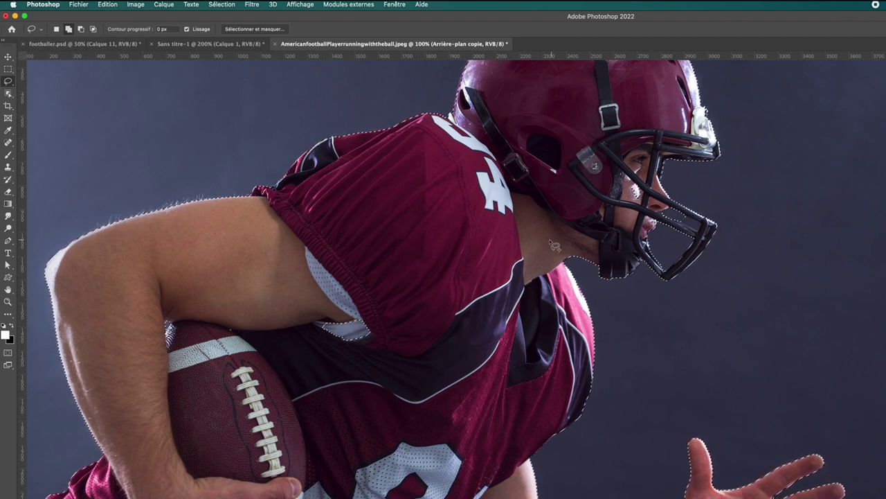
{"action": "left_click", "coordinate": [312, 315]}
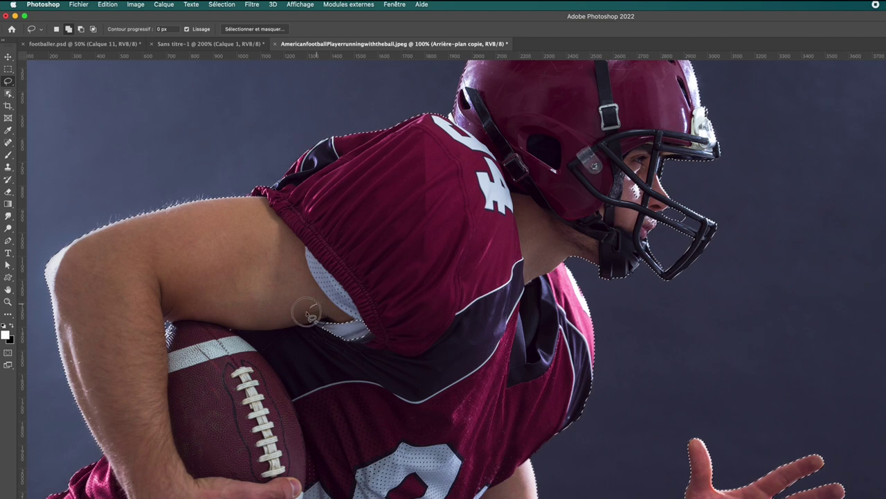
{"action": "left_click_drag", "start_coordinate": [312, 315], "coordinate": [309, 312]}
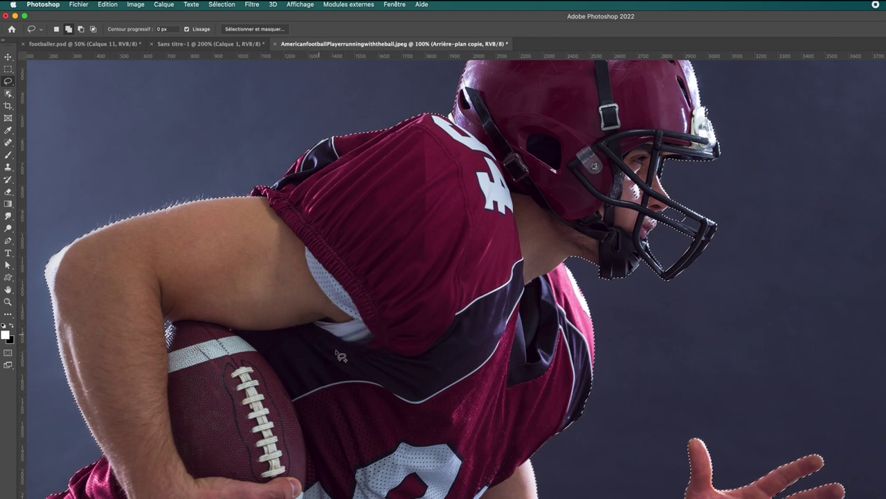
{"action": "mouse_move", "coordinate": [623, 182]}
{"action": "left_mouse_down"}
{"action": "mouse_move", "coordinate": [634, 197]}
{"action": "mouse_move", "coordinate": [592, 251]}
{"action": "left_mouse_up"}
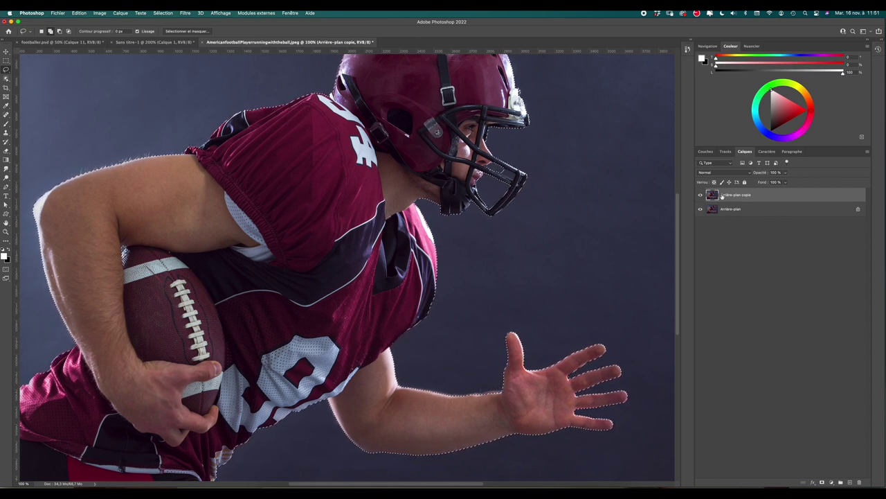
Step: Copy the selected player to a new layer named modele, hide the backdrop layers, and zoom out
{"action": "key", "text": "super+j"}
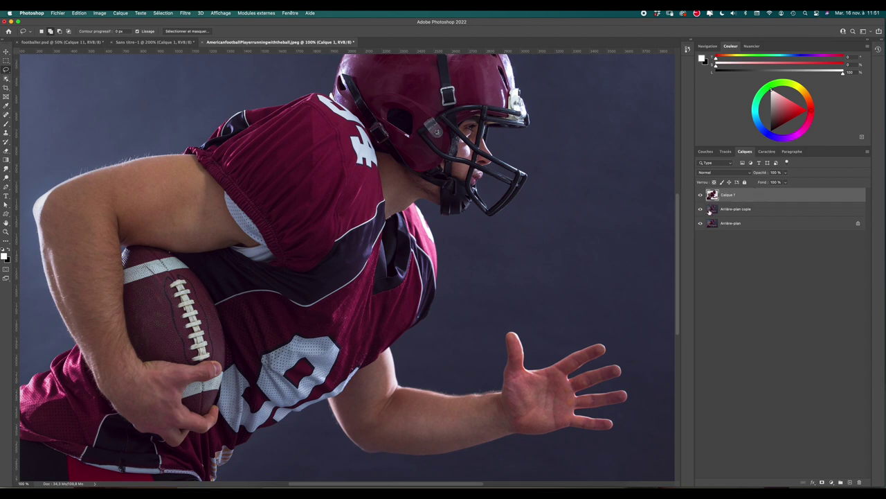
{"action": "left_click", "coordinate": [701, 223]}
{"action": "type", "text": "modele"}
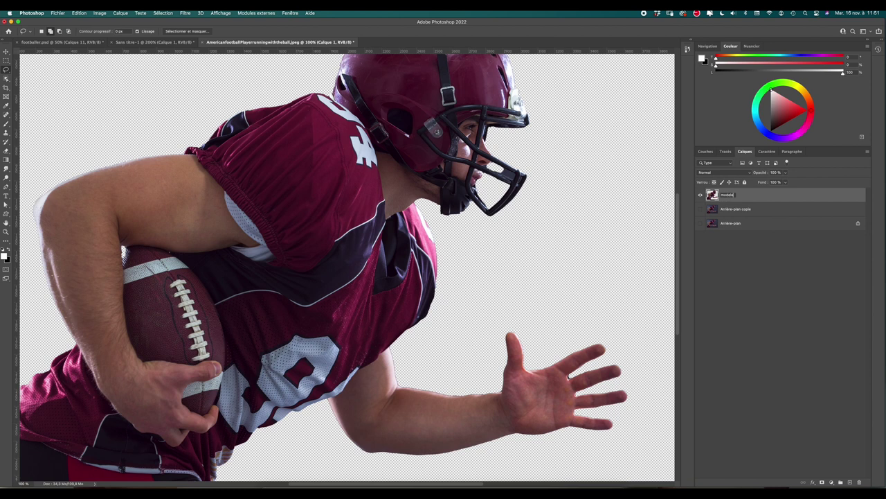
{"action": "key", "text": "Return"}
{"action": "key", "text": "super+minus"}
{"action": "key", "text": "super+minus"}
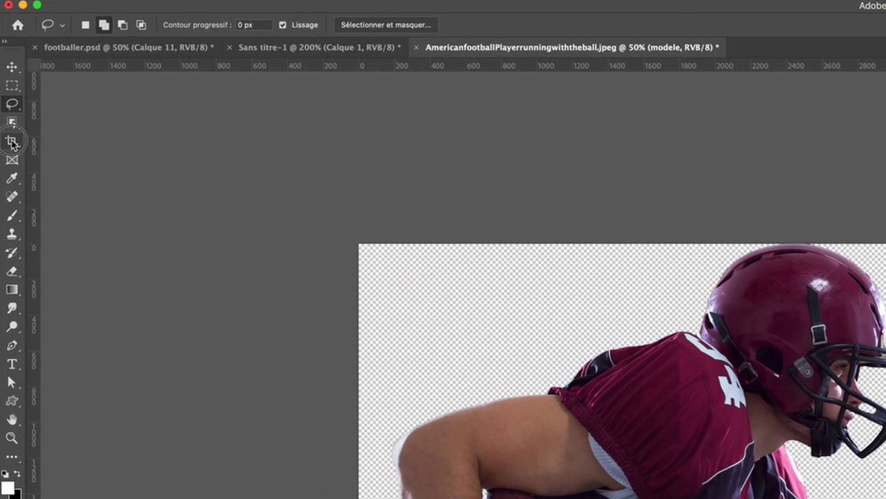
Step: Crop the canvas to 16:9, extending it rightward with the player against the left edge
{"action": "left_click", "coordinate": [11, 131]}
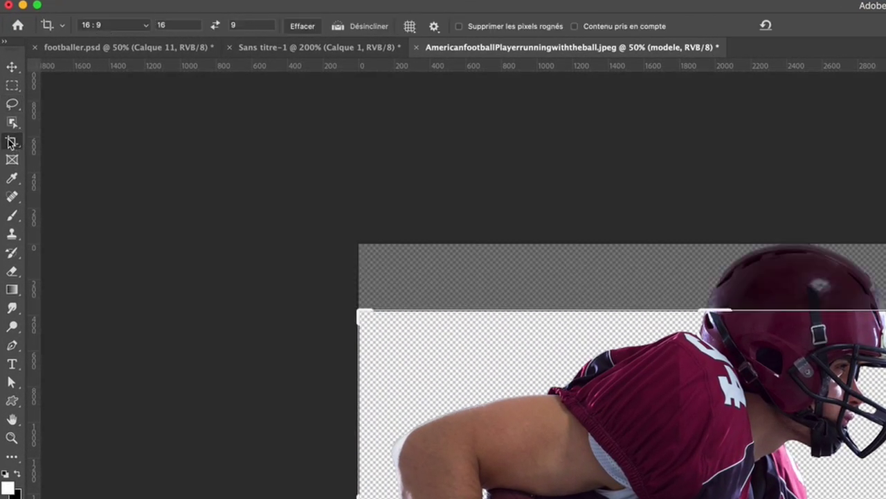
{"action": "left_click", "coordinate": [144, 26]}
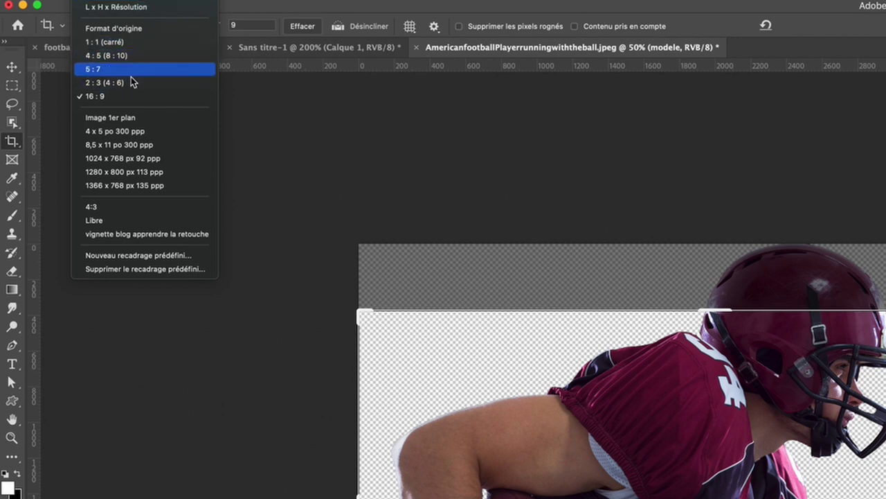
{"action": "left_click", "coordinate": [248, 9]}
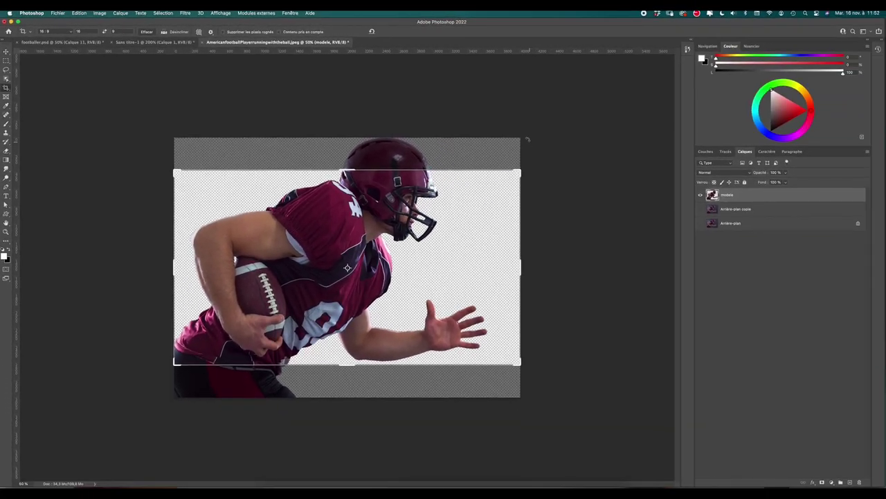
{"action": "left_click_drag", "start_coordinate": [518, 171], "coordinate": [576, 141]}
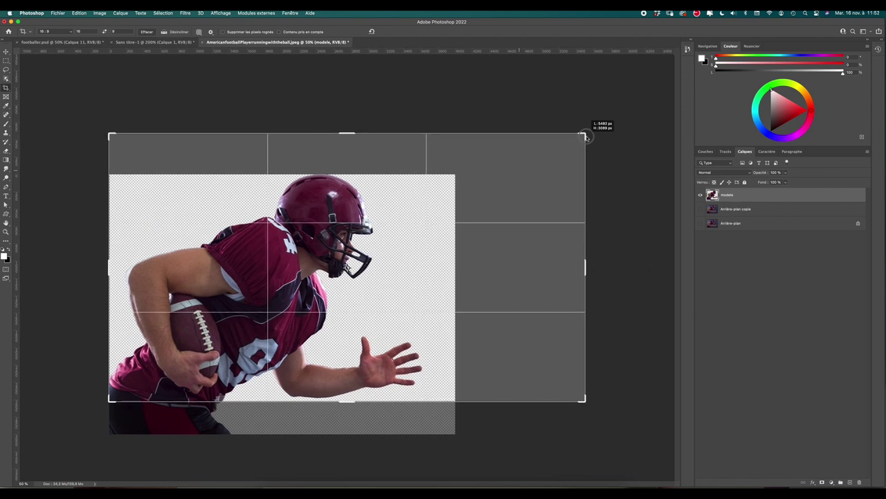
{"action": "mouse_move", "coordinate": [576, 141]}
{"action": "left_mouse_down"}
{"action": "mouse_move", "coordinate": [585, 119]}
{"action": "mouse_move", "coordinate": [621, 136]}
{"action": "mouse_move", "coordinate": [594, 106]}
{"action": "left_mouse_up"}
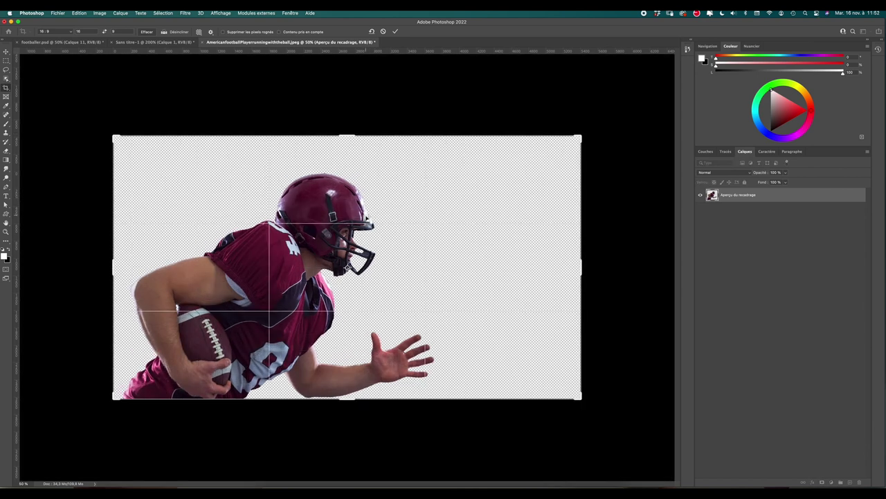
{"action": "left_click_drag", "start_coordinate": [370, 216], "coordinate": [358, 200]}
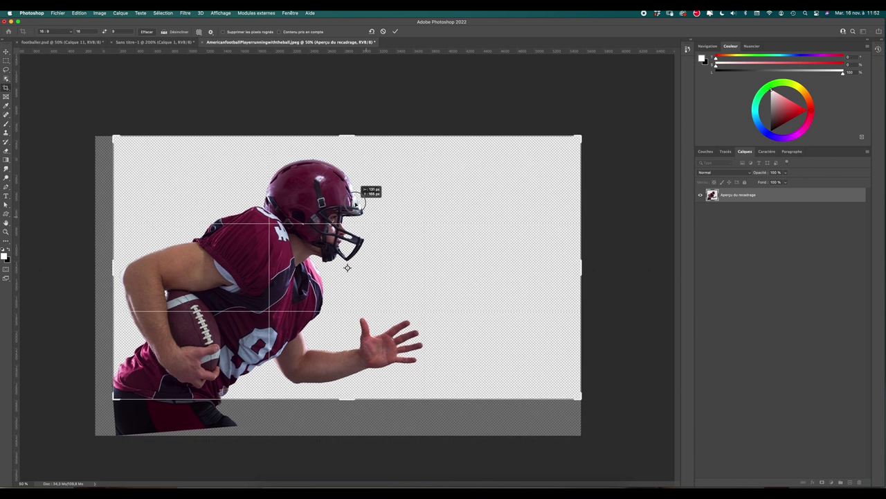
{"action": "left_click_drag", "start_coordinate": [358, 200], "coordinate": [359, 200]}
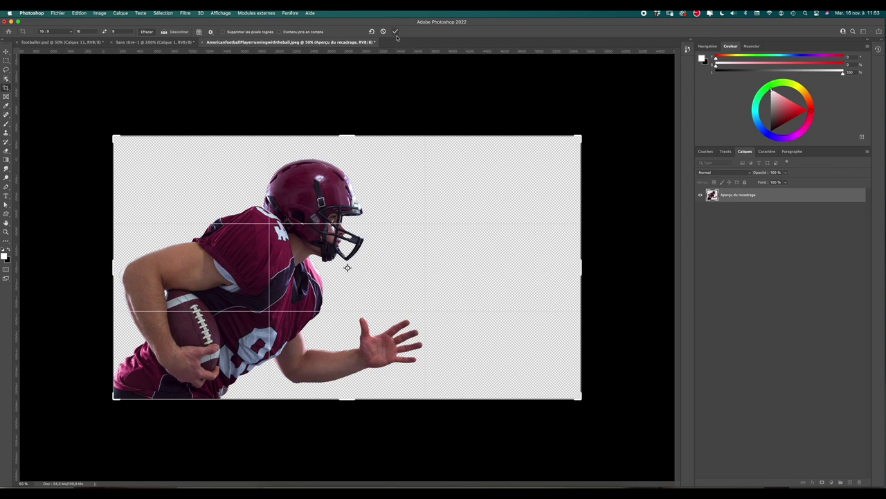
{"action": "key", "text": "Return"}
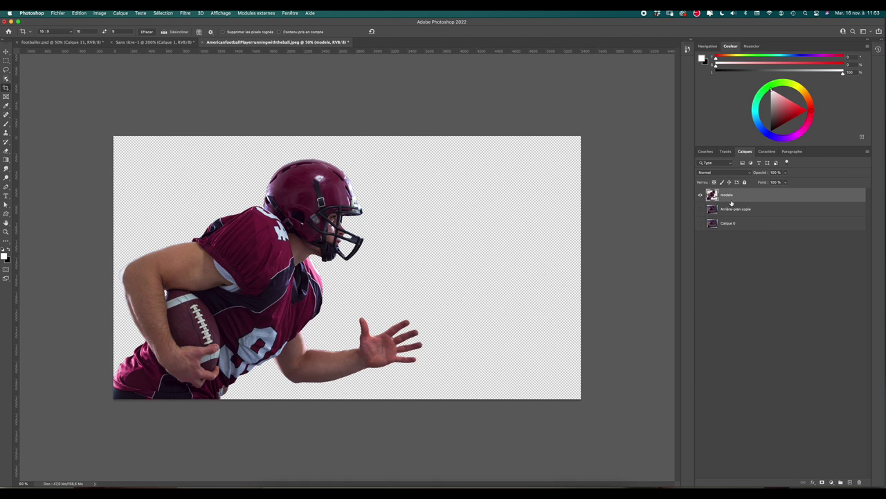
Step: Delete the Arrière-plan copie layer after dismissing an accidental Layer Style dialog
{"action": "left_click", "coordinate": [760, 210]}
{"action": "double_click", "coordinate": [763, 211]}
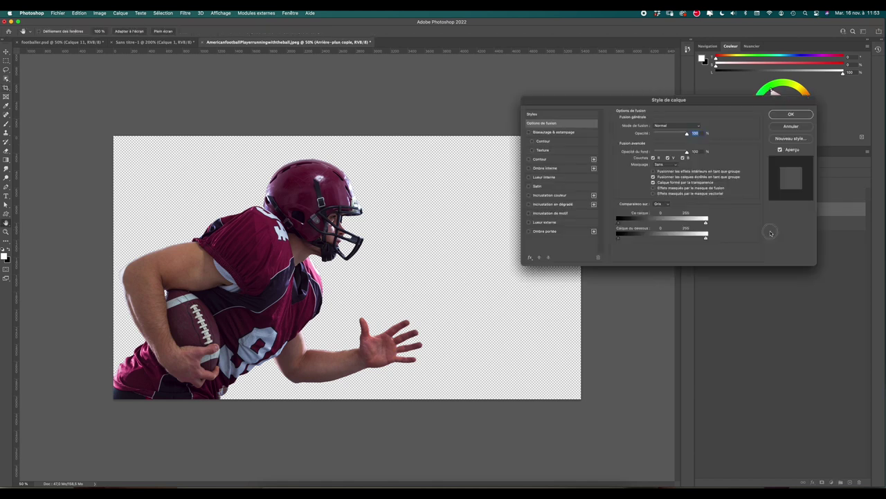
{"action": "left_click", "coordinate": [792, 131]}
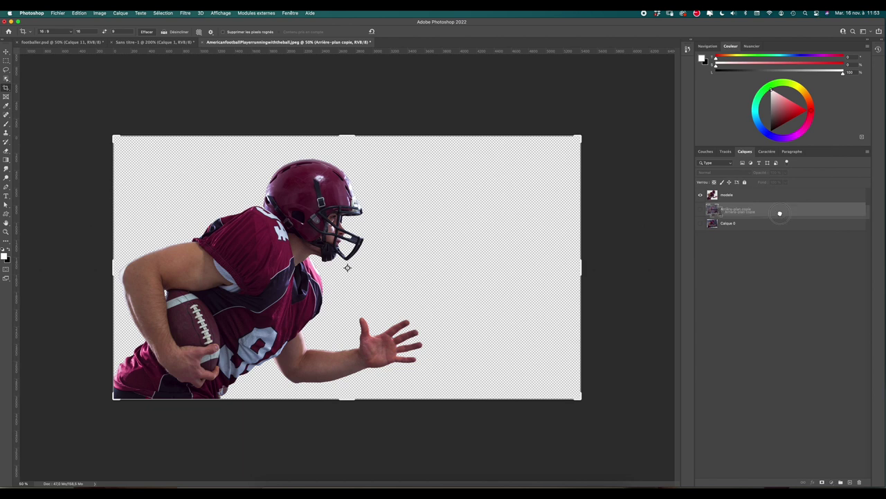
{"action": "left_click_drag", "start_coordinate": [781, 209], "coordinate": [861, 482]}
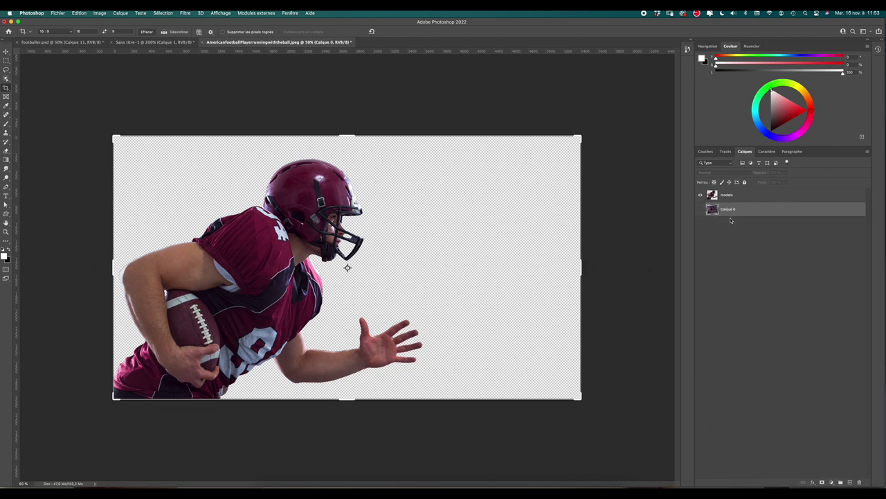
{"action": "left_click", "coordinate": [6, 52]}
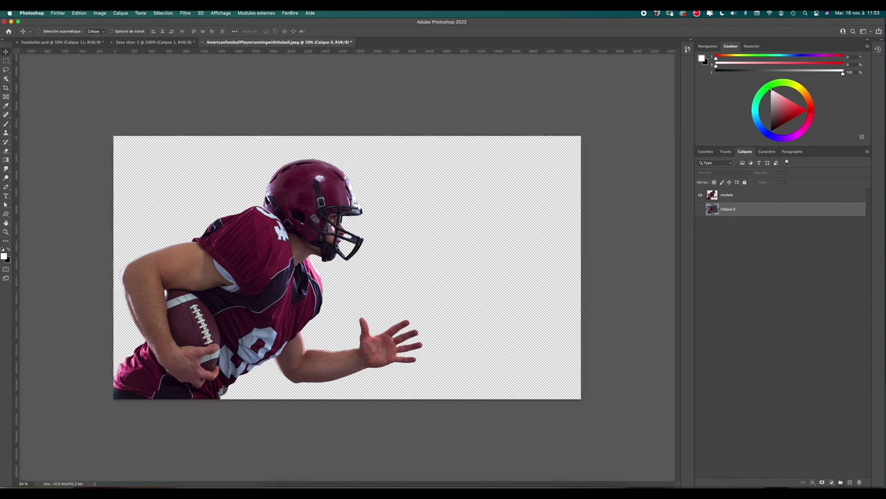
Step: Add a Gradient Fill layer using the Bleu_30 preset from the Bleus group
{"action": "left_click", "coordinate": [831, 482]}
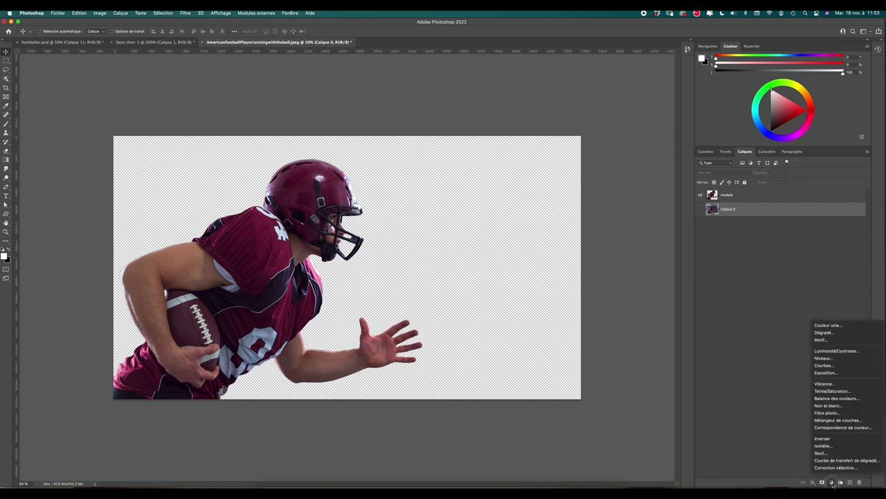
{"action": "left_click", "coordinate": [832, 333]}
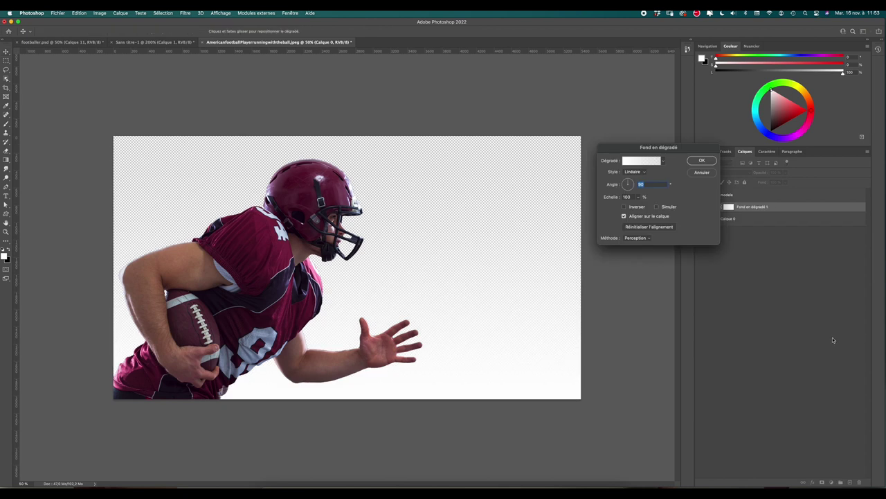
{"action": "left_click", "coordinate": [639, 161]}
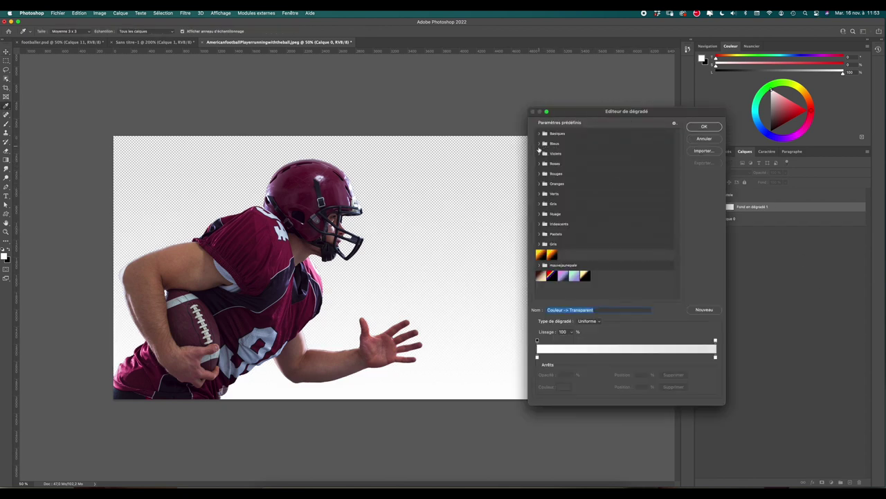
{"action": "left_click", "coordinate": [539, 144]}
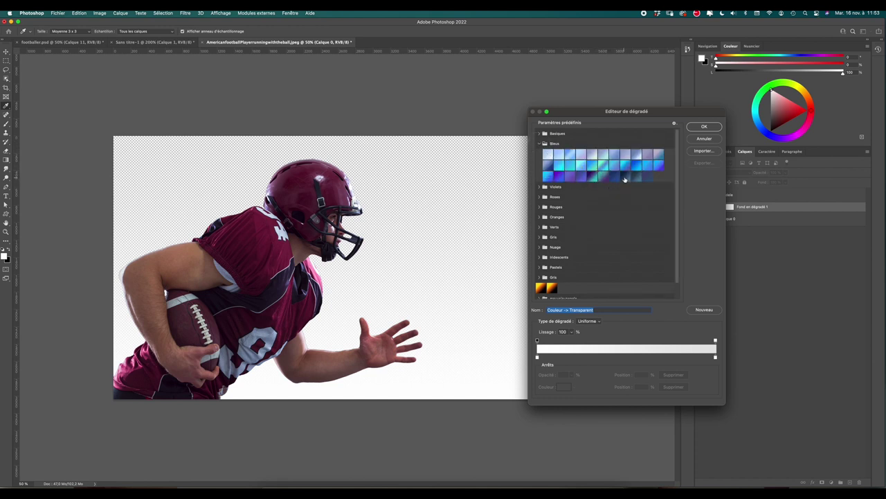
{"action": "left_click", "coordinate": [625, 178]}
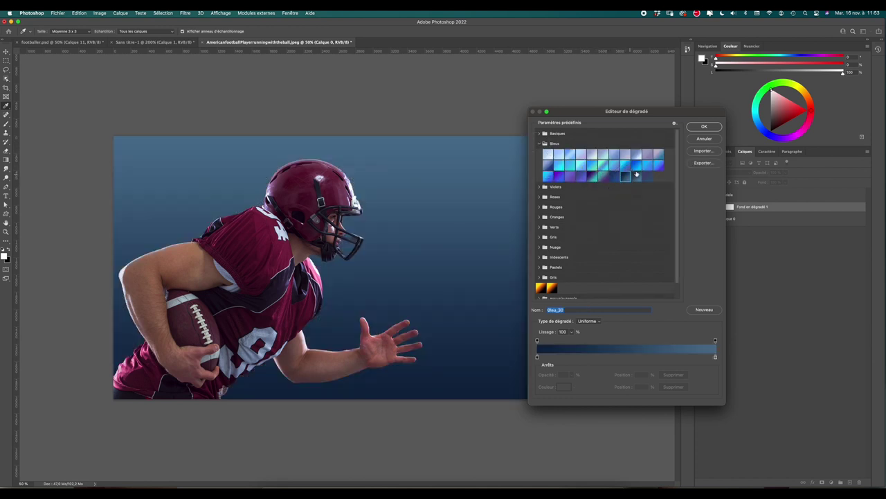
{"action": "left_click", "coordinate": [704, 127]}
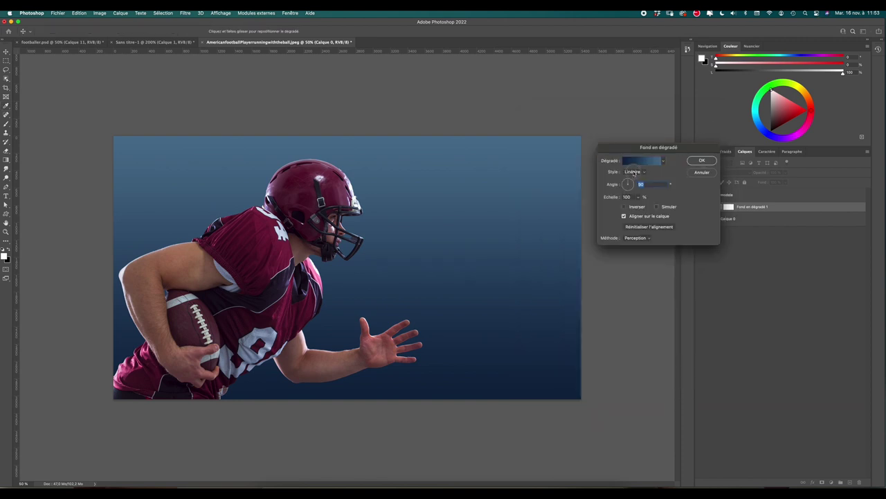
Step: Make the gradient Radial and inverted at 177% scale with Perception method, and apply it
{"action": "left_click", "coordinate": [633, 173]}
{"action": "left_click", "coordinate": [633, 179]}
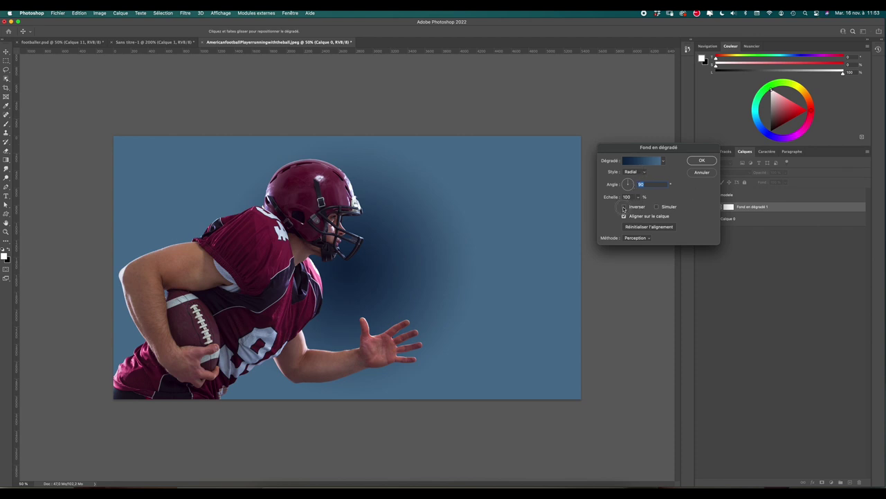
{"action": "left_click", "coordinate": [624, 207]}
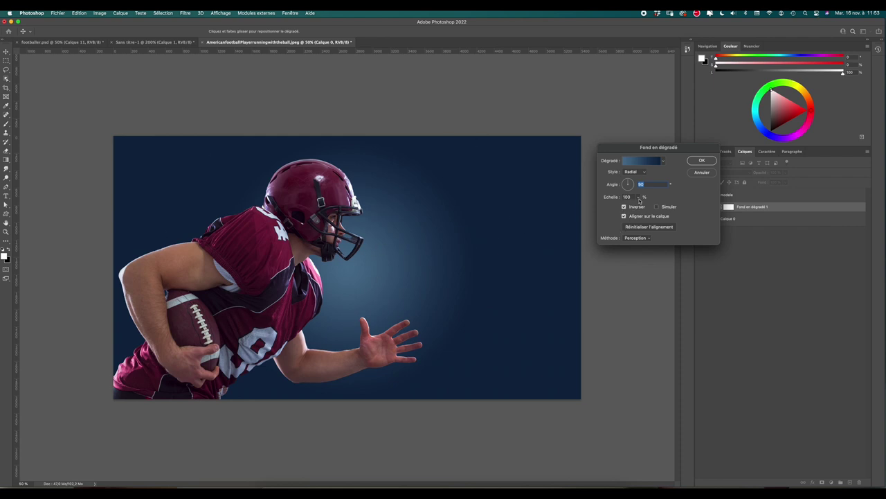
{"action": "left_click_drag", "start_coordinate": [639, 198], "coordinate": [641, 207]}
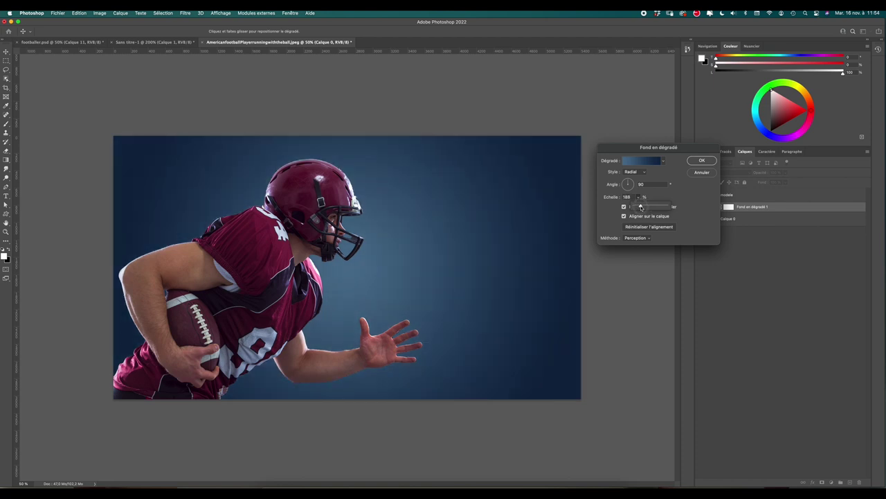
{"action": "left_click", "coordinate": [630, 239]}
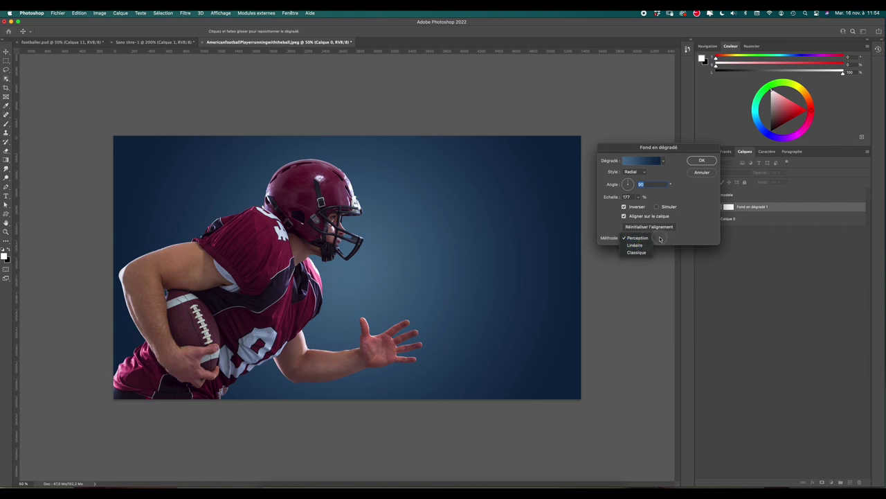
{"action": "left_click", "coordinate": [660, 239]}
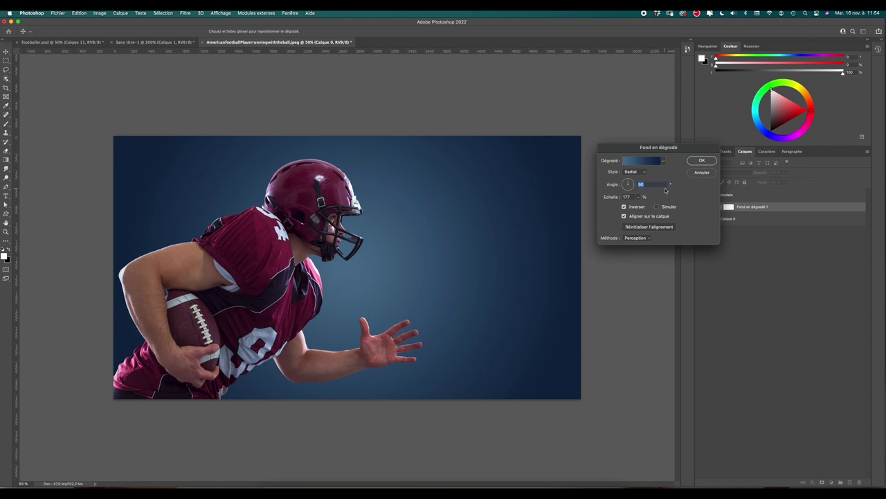
{"action": "left_click", "coordinate": [702, 161]}
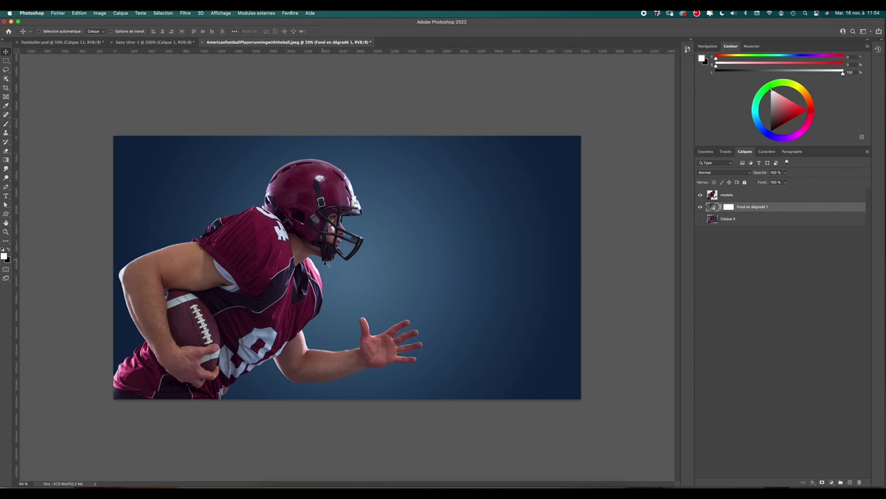
Step: Recentre the gradient fill's glow behind the player and reduce its scale to 133%
{"action": "double_click", "coordinate": [713, 207]}
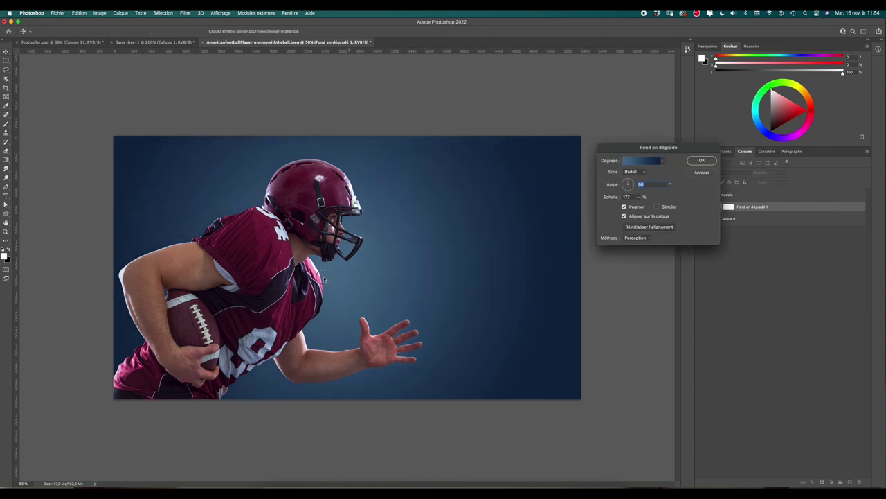
{"action": "mouse_move", "coordinate": [363, 279]}
{"action": "left_mouse_down"}
{"action": "mouse_move", "coordinate": [307, 275]}
{"action": "mouse_move", "coordinate": [468, 242]}
{"action": "mouse_move", "coordinate": [356, 180]}
{"action": "mouse_move", "coordinate": [194, 201]}
{"action": "mouse_move", "coordinate": [438, 288]}
{"action": "mouse_move", "coordinate": [418, 205]}
{"action": "mouse_move", "coordinate": [386, 271]}
{"action": "mouse_move", "coordinate": [298, 208]}
{"action": "mouse_move", "coordinate": [260, 272]}
{"action": "mouse_move", "coordinate": [285, 272]}
{"action": "left_mouse_up"}
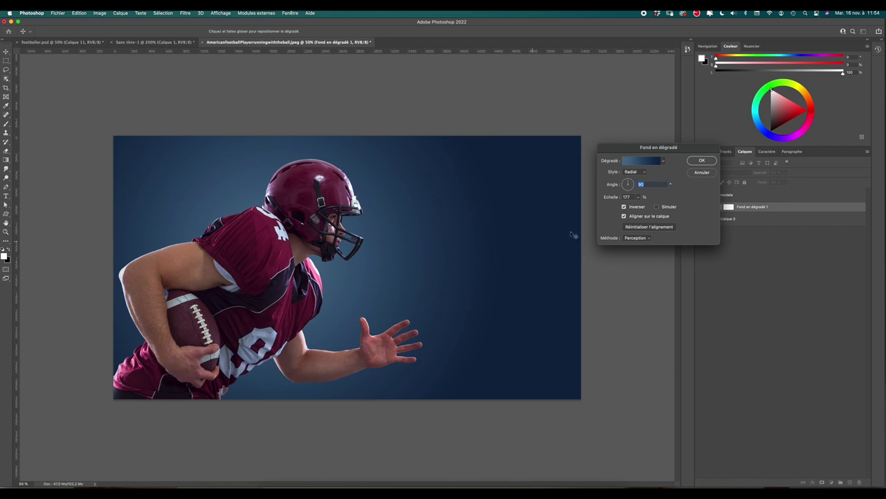
{"action": "left_click_drag", "start_coordinate": [637, 197], "coordinate": [637, 207]}
{"action": "left_click_drag", "start_coordinate": [637, 206], "coordinate": [637, 199]}
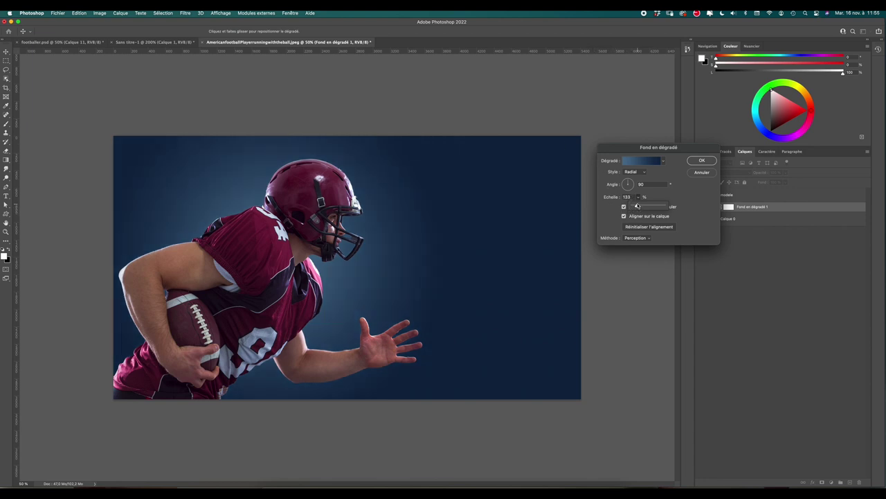
{"action": "left_click", "coordinate": [702, 161]}
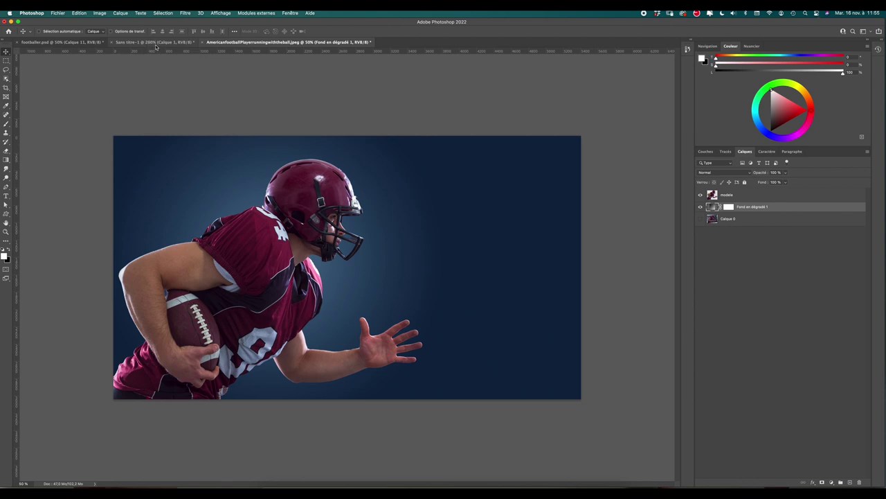
{"action": "left_click", "coordinate": [152, 42]}
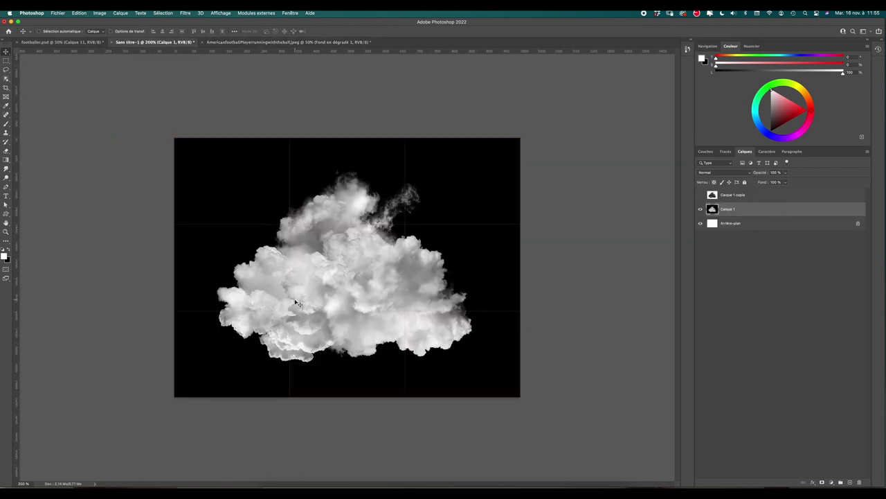
{"action": "left_click", "coordinate": [317, 491]}
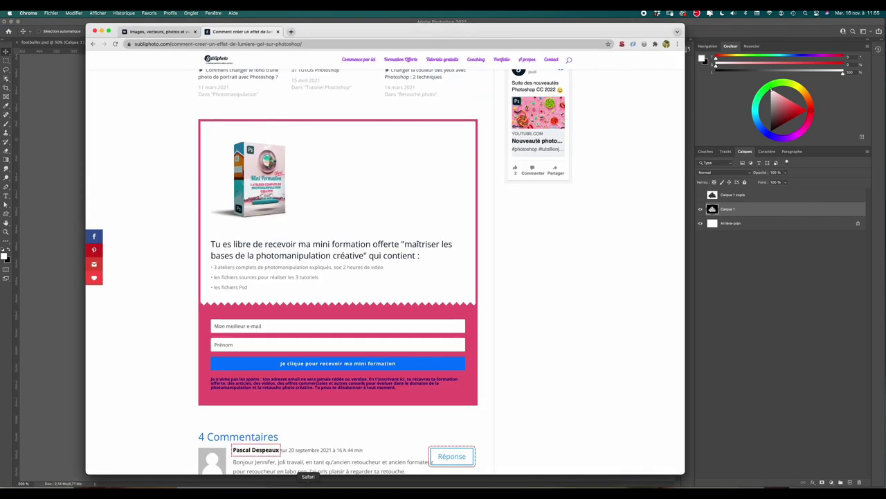
{"action": "left_click", "coordinate": [148, 32]}
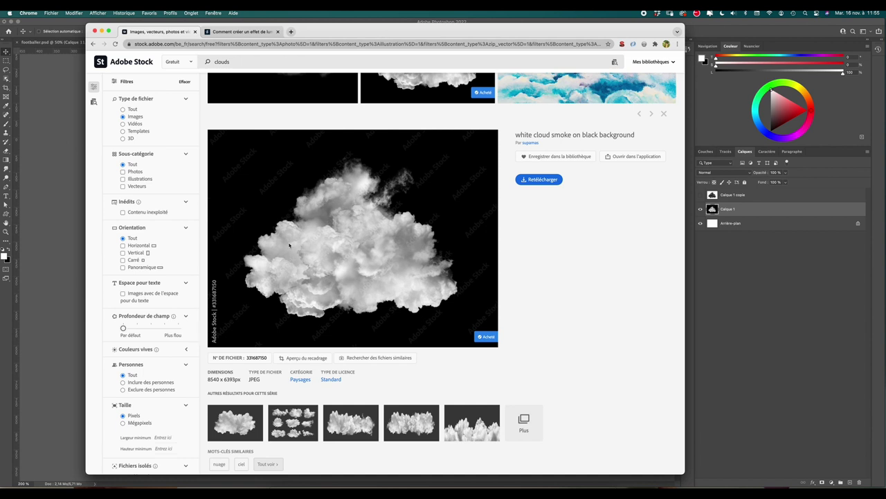
{"action": "left_click", "coordinate": [102, 32]}
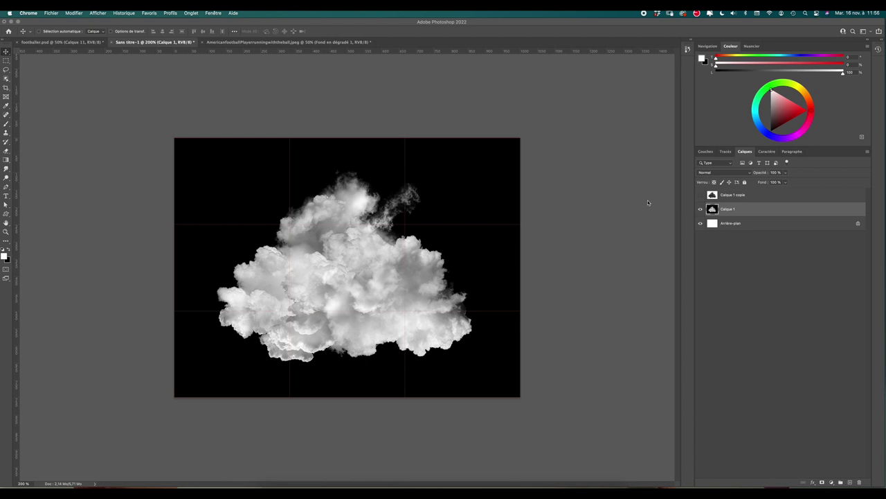
Step: Invert the cloud layer so it shows as dark smoke on white
{"action": "left_click", "coordinate": [737, 213]}
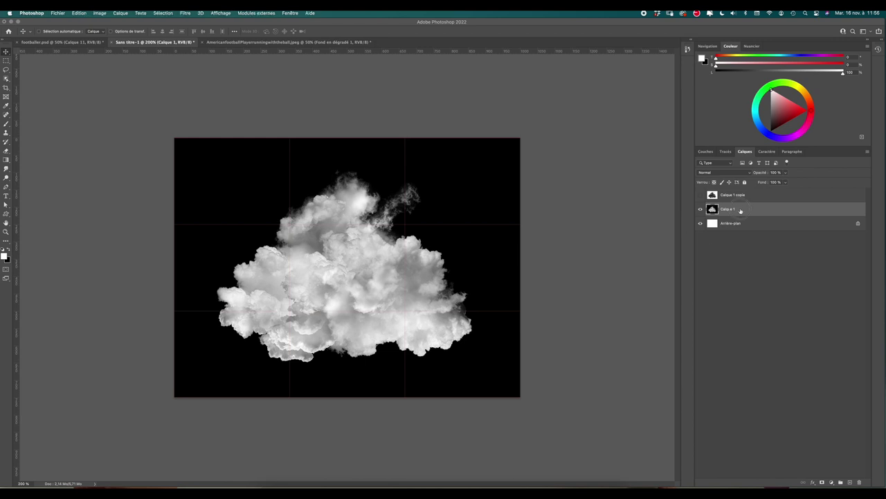
{"action": "key", "text": "ctrl+i"}
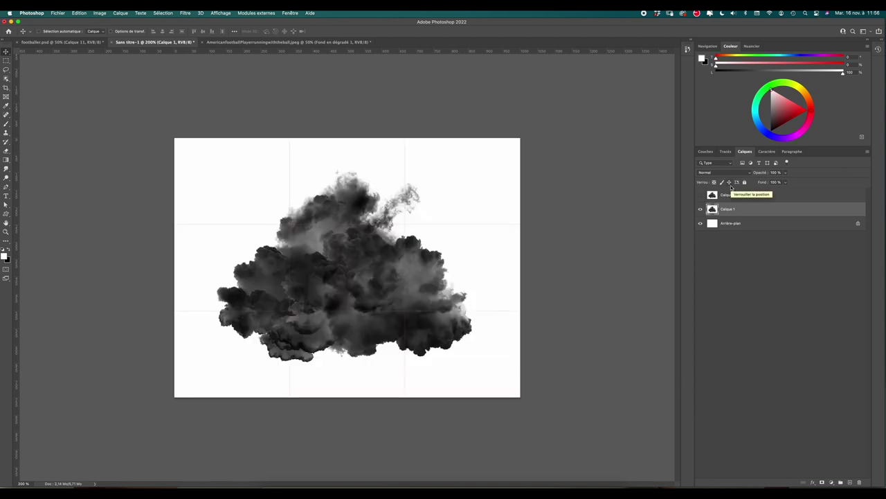
{"action": "left_click", "coordinate": [353, 225]}
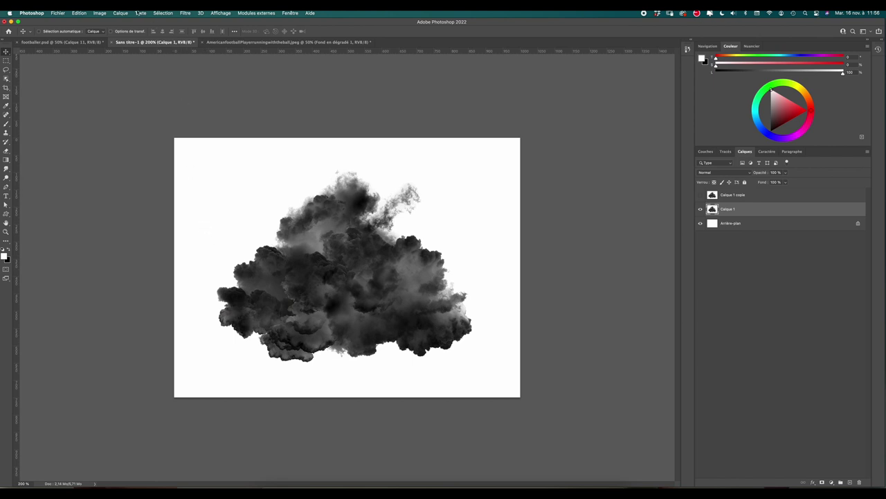
Step: Soften the inverted cloud with a Gaussian blur (Flou gaussien)
{"action": "left_click", "coordinate": [187, 13]}
{"action": "mouse_move", "coordinate": [189, 139]}
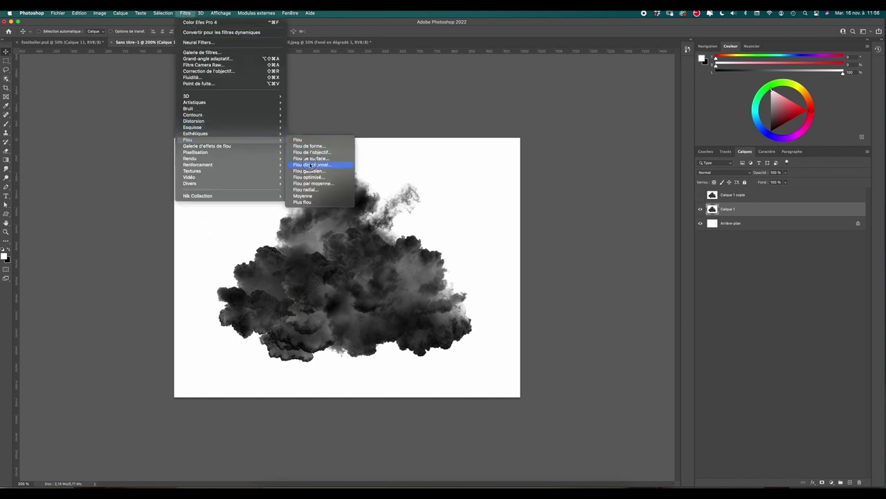
{"action": "left_click", "coordinate": [309, 171]}
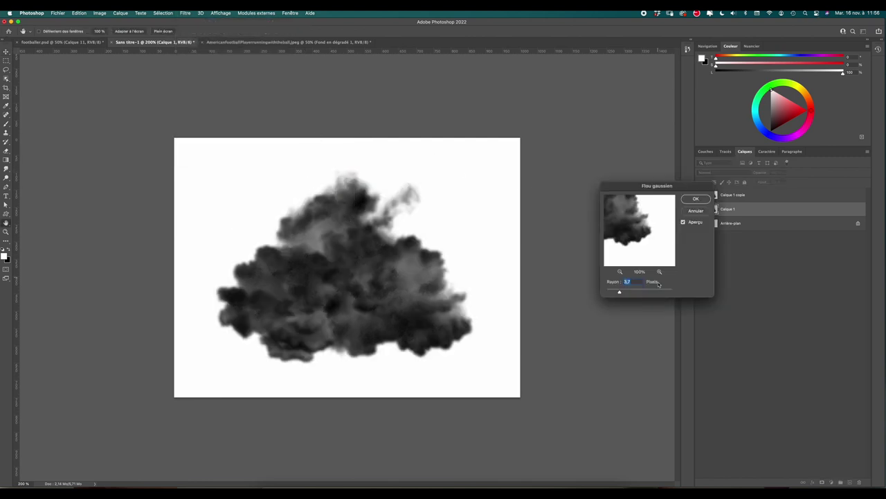
{"action": "left_click", "coordinate": [695, 199]}
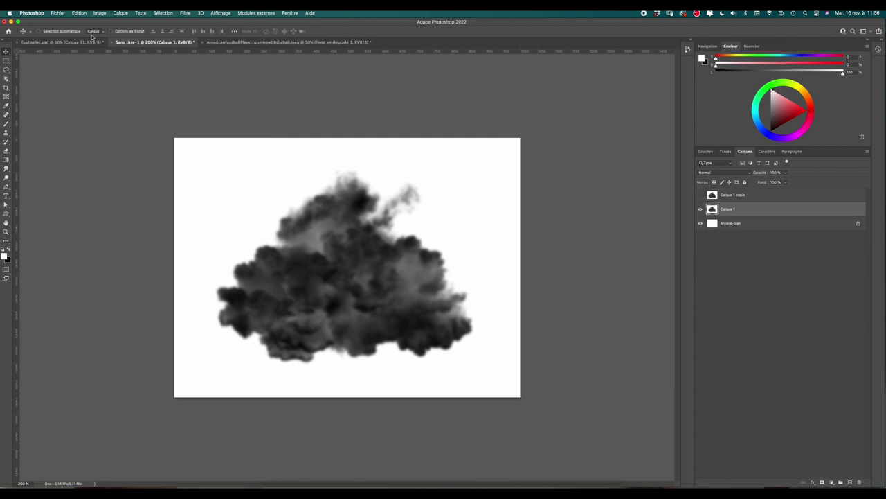
{"action": "left_click", "coordinate": [79, 13]}
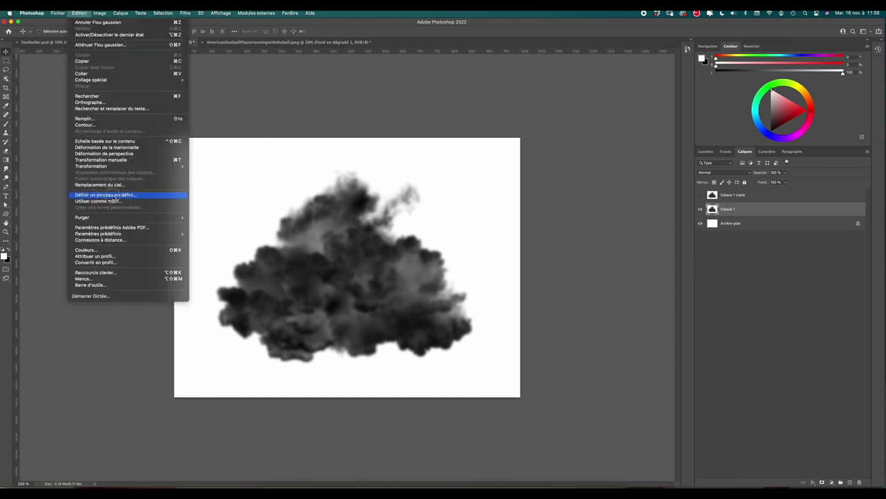
Step: Save the dark cloud as brush preset 'Mon pinceau 4' and return to the football player document
{"action": "left_click", "coordinate": [117, 195]}
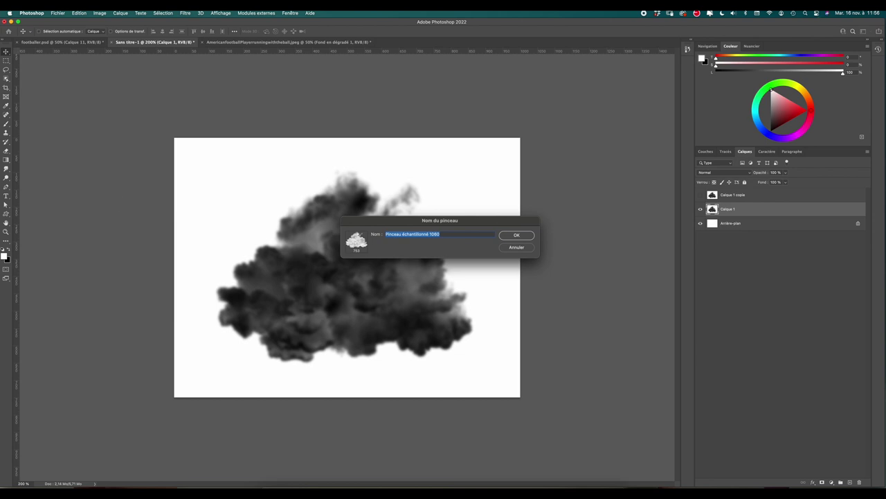
{"action": "type", "text": "Mon pinceau smoke"}
{"action": "key", "text": "Return"}
{"action": "key", "text": "b"}
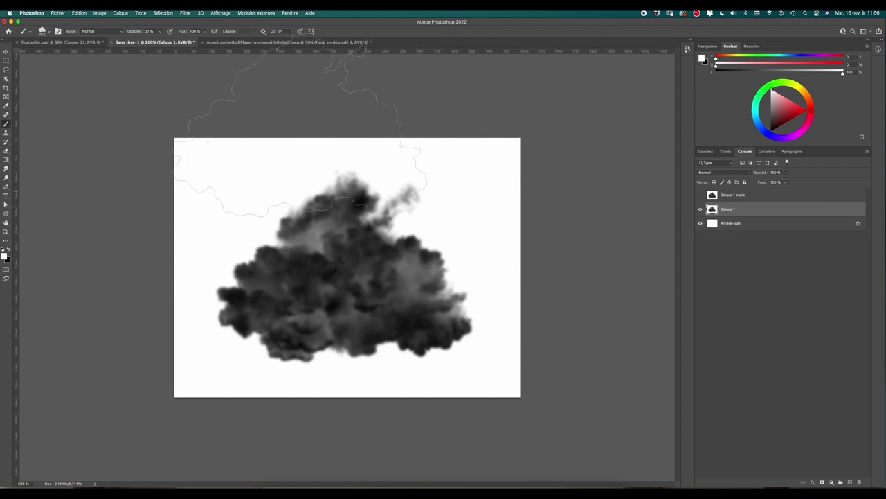
{"action": "left_click", "coordinate": [237, 43]}
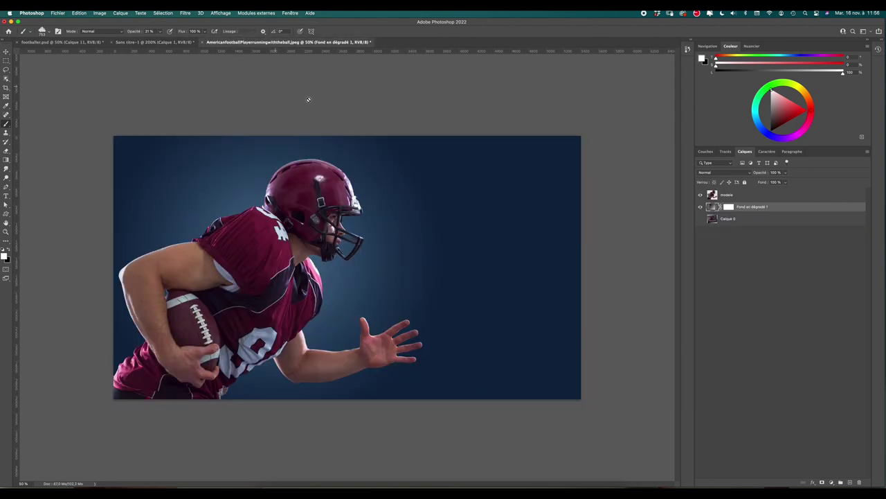
Step: Add a new layer above the gradient and paint faint test clouds at 21% opacity
{"action": "left_click", "coordinate": [851, 482]}
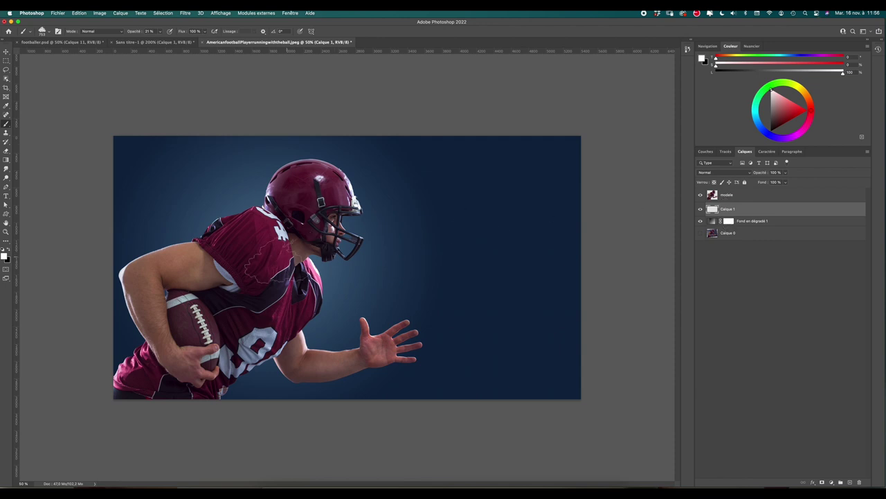
{"action": "mouse_move", "coordinate": [393, 260]}
{"action": "left_mouse_down"}
{"action": "mouse_move", "coordinate": [446, 256]}
{"action": "mouse_move", "coordinate": [388, 305]}
{"action": "mouse_move", "coordinate": [429, 253]}
{"action": "mouse_move", "coordinate": [483, 216]}
{"action": "mouse_move", "coordinate": [498, 270]}
{"action": "mouse_move", "coordinate": [478, 298]}
{"action": "mouse_move", "coordinate": [387, 208]}
{"action": "mouse_move", "coordinate": [345, 315]}
{"action": "left_mouse_up"}
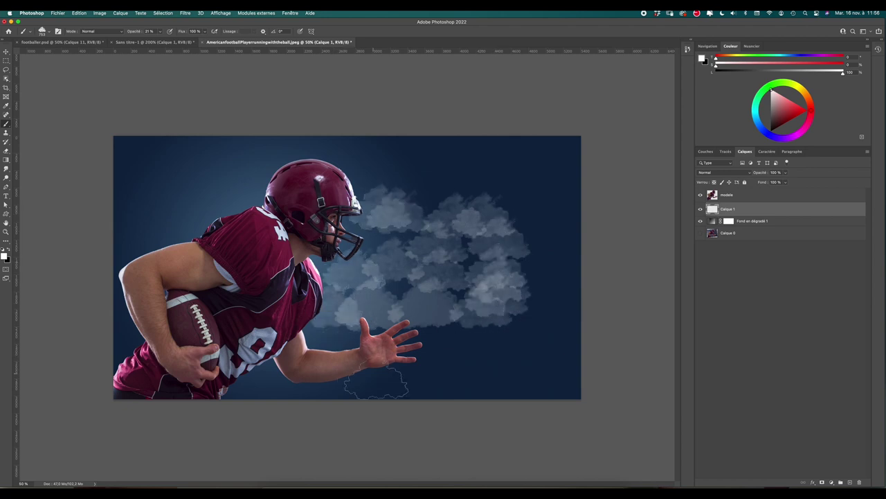
{"action": "left_click_drag", "start_coordinate": [445, 347], "coordinate": [478, 367]}
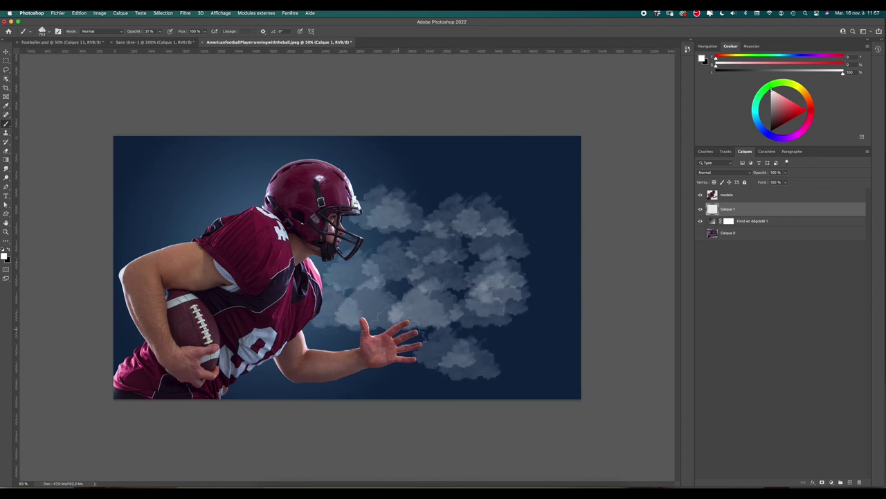
Step: Stamp four test clouds at 100% brush opacity, then select all and delete them
{"action": "left_click", "coordinate": [160, 31]}
{"action": "left_click_drag", "start_coordinate": [161, 42], "coordinate": [191, 42]}
{"action": "left_click", "coordinate": [483, 174]}
{"action": "left_click", "coordinate": [533, 205]}
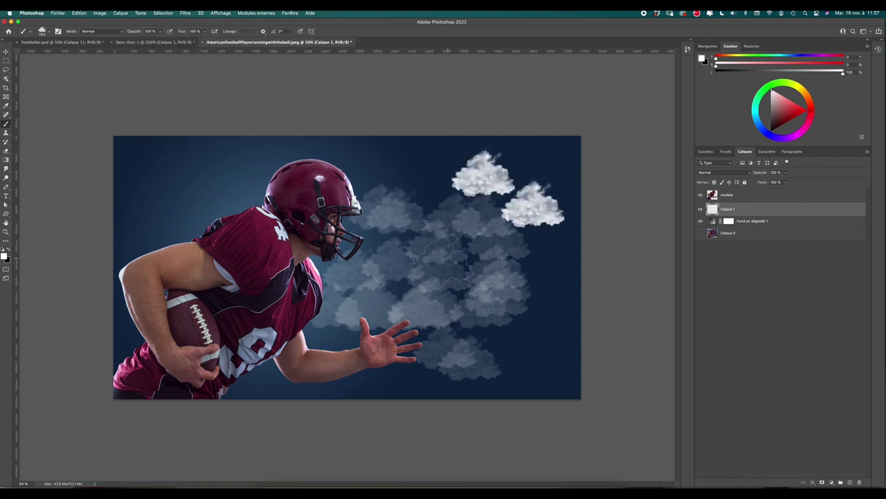
{"action": "left_click", "coordinate": [433, 251]}
{"action": "left_click", "coordinate": [386, 176]}
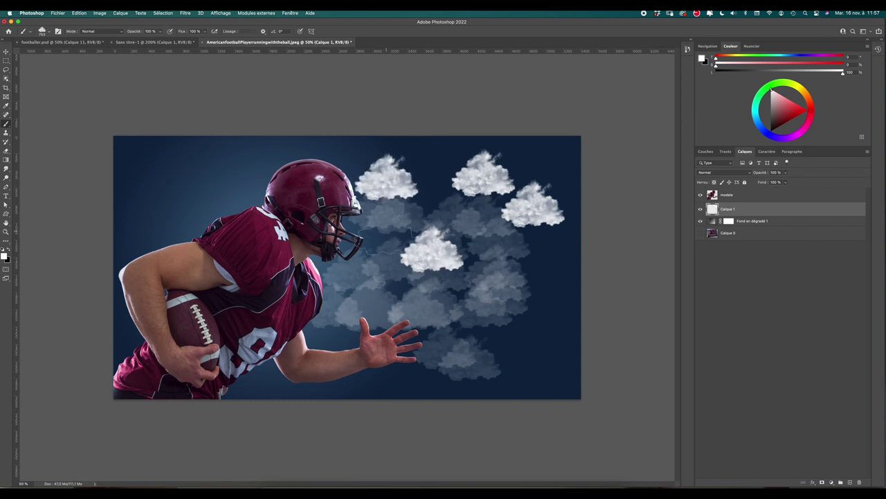
{"action": "key", "text": "ctrl+a"}
{"action": "key", "text": "Delete"}
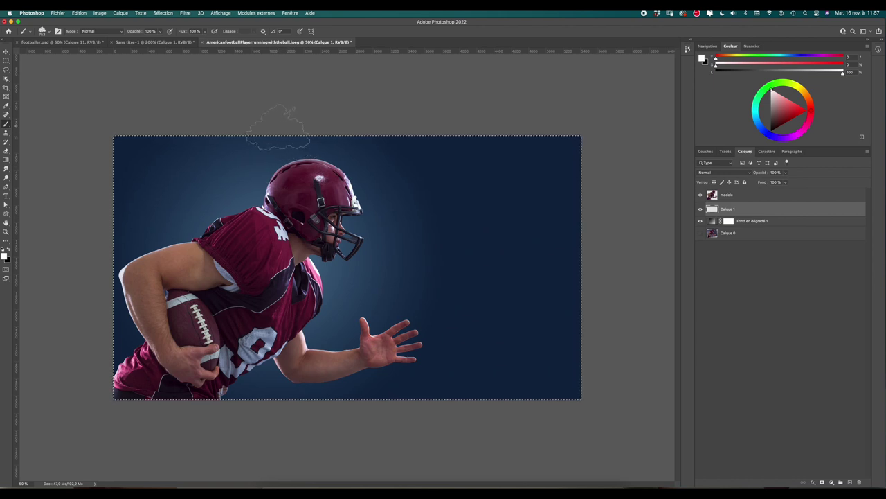
Step: Give the cloud brush 11% size jitter and 94% scattering
{"action": "left_click", "coordinate": [58, 32]}
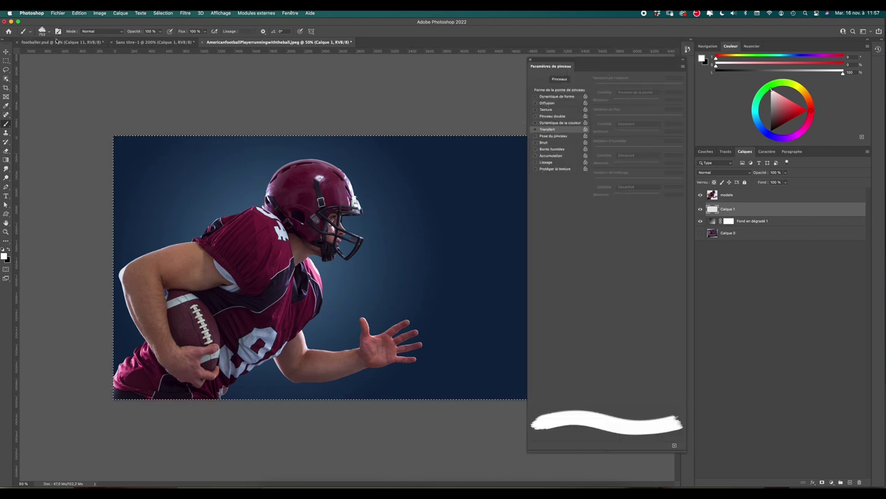
{"action": "left_click", "coordinate": [546, 96]}
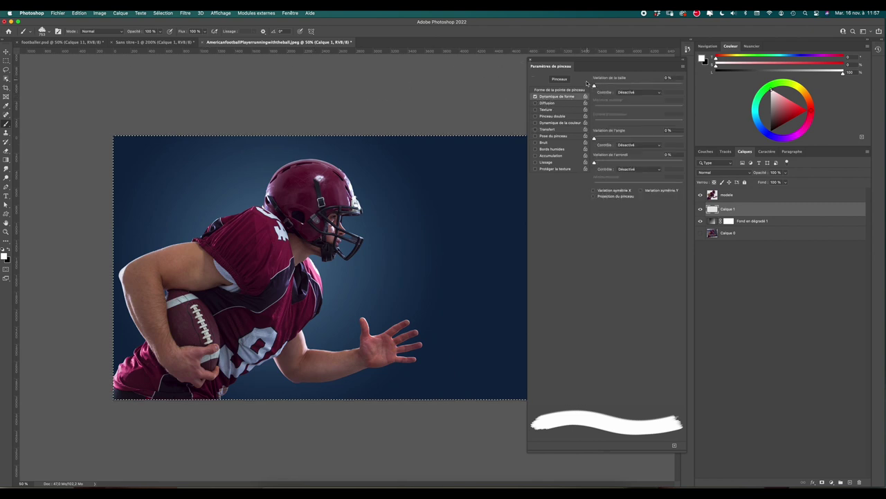
{"action": "left_click_drag", "start_coordinate": [594, 85], "coordinate": [603, 86]}
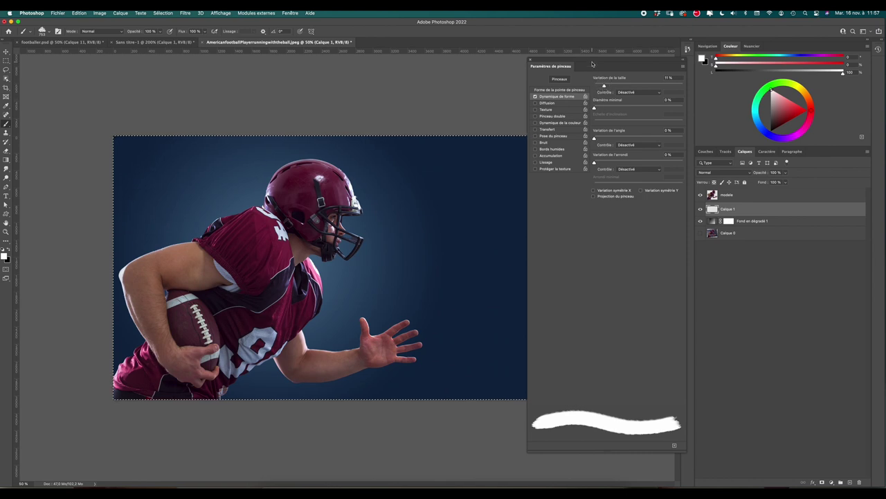
{"action": "left_click", "coordinate": [547, 102]}
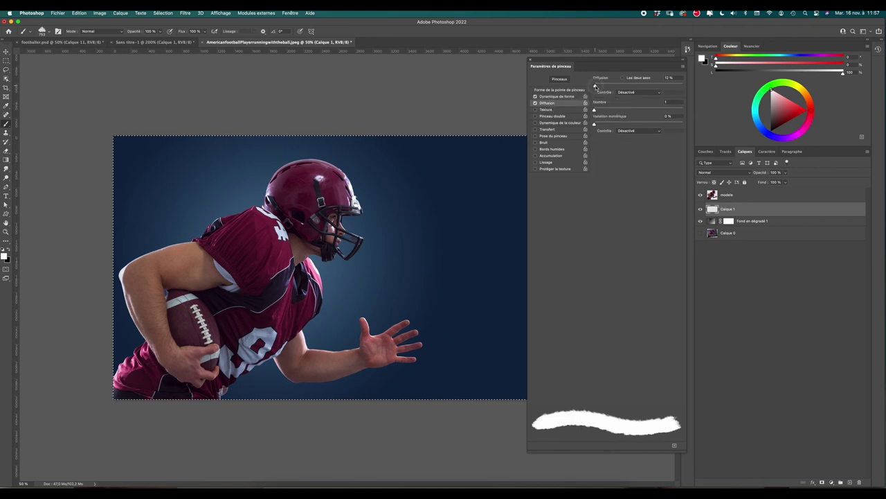
{"action": "left_click_drag", "start_coordinate": [595, 86], "coordinate": [602, 86]}
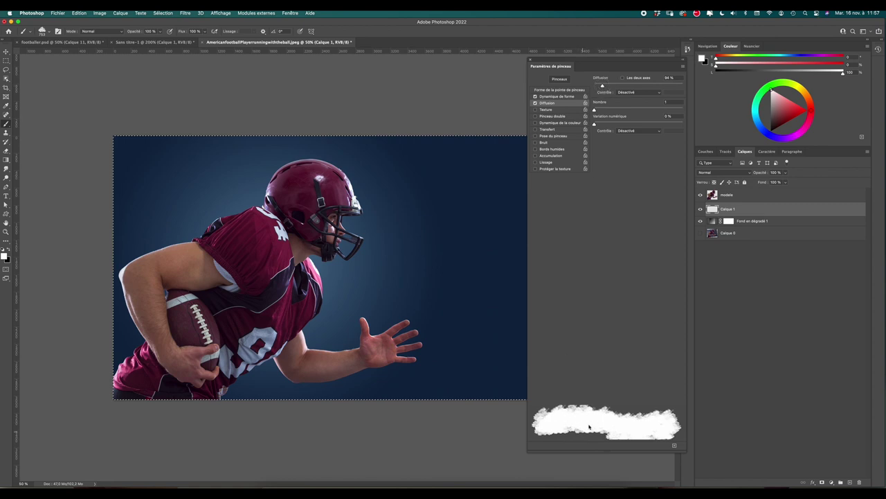
Step: Set Transfer opacity jitter to 11%, with opacity and flow controls Off
{"action": "left_click", "coordinate": [549, 130]}
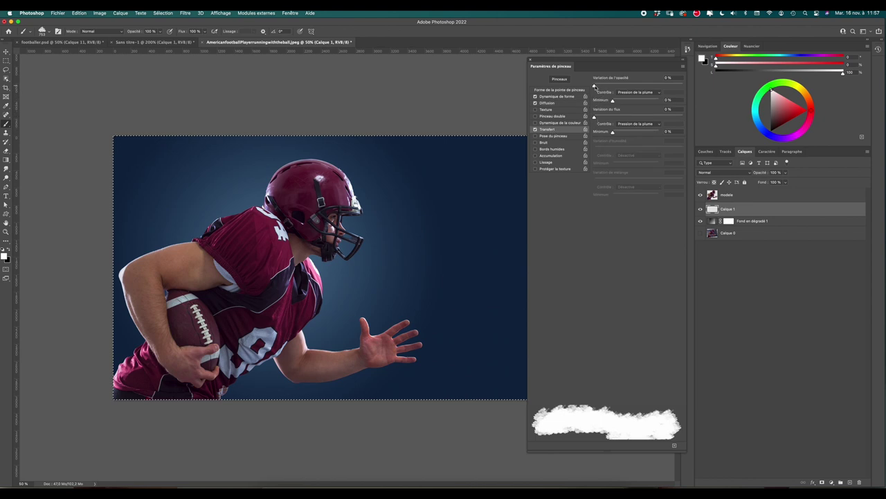
{"action": "left_click_drag", "start_coordinate": [594, 84], "coordinate": [603, 85]}
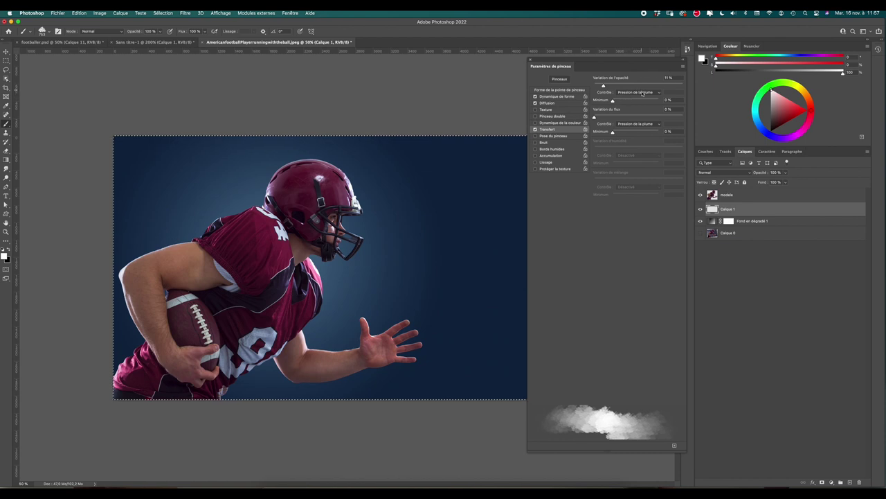
{"action": "left_click", "coordinate": [642, 92]}
{"action": "left_click", "coordinate": [646, 80]}
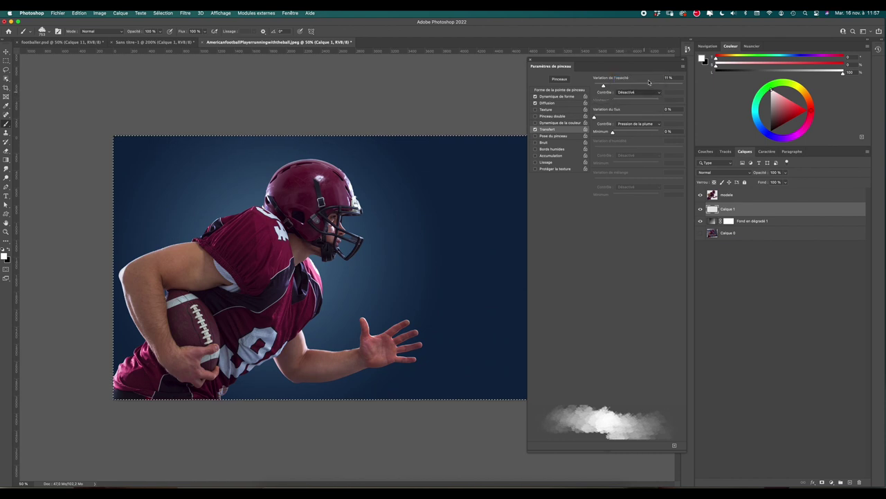
{"action": "left_click", "coordinate": [639, 124]}
{"action": "left_click", "coordinate": [640, 111]}
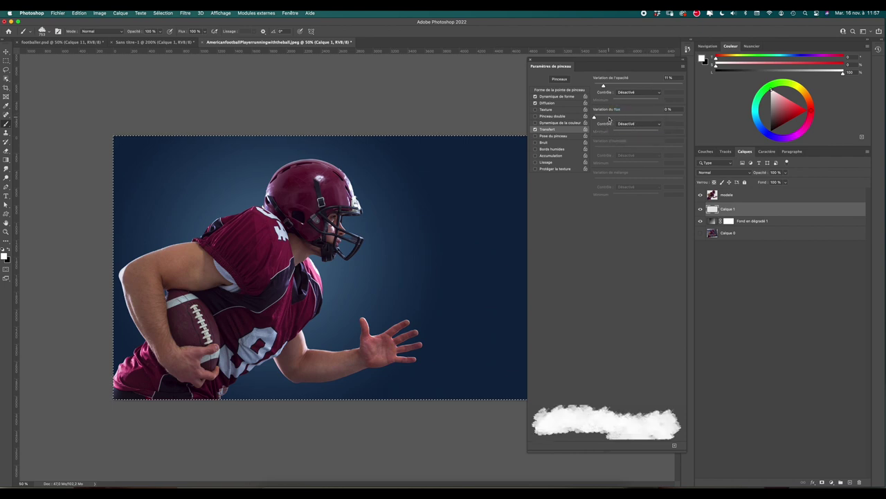
Step: Set angle jitter to 100%, opacity jitter to 15%, and enable foreground/background colour jitter
{"action": "left_click", "coordinate": [569, 97]}
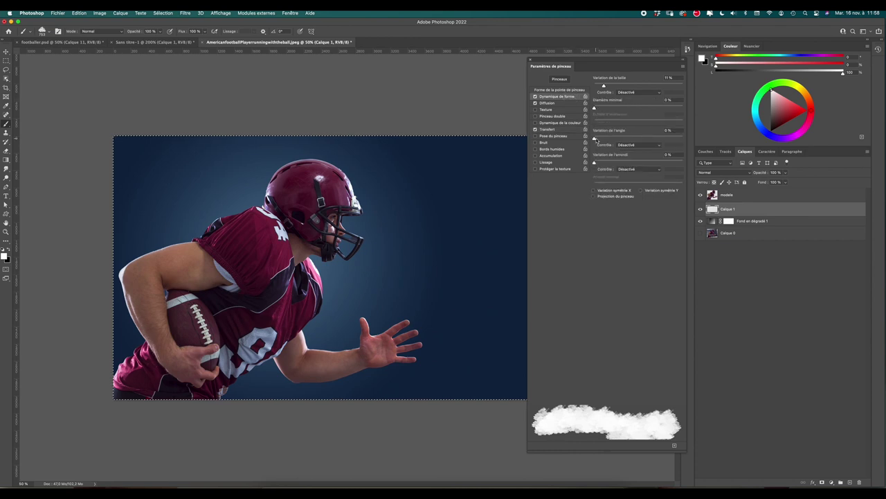
{"action": "left_click_drag", "start_coordinate": [594, 138], "coordinate": [684, 139]}
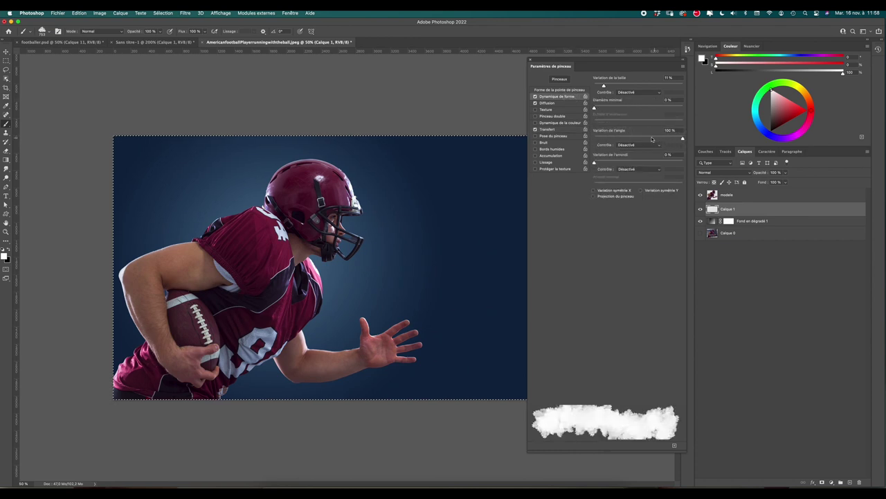
{"action": "left_click", "coordinate": [572, 131]}
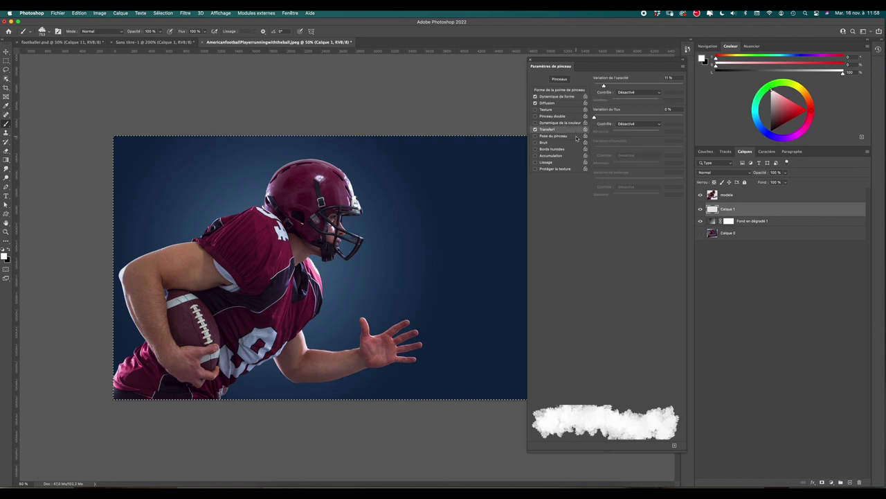
{"action": "left_click_drag", "start_coordinate": [604, 86], "coordinate": [608, 86]}
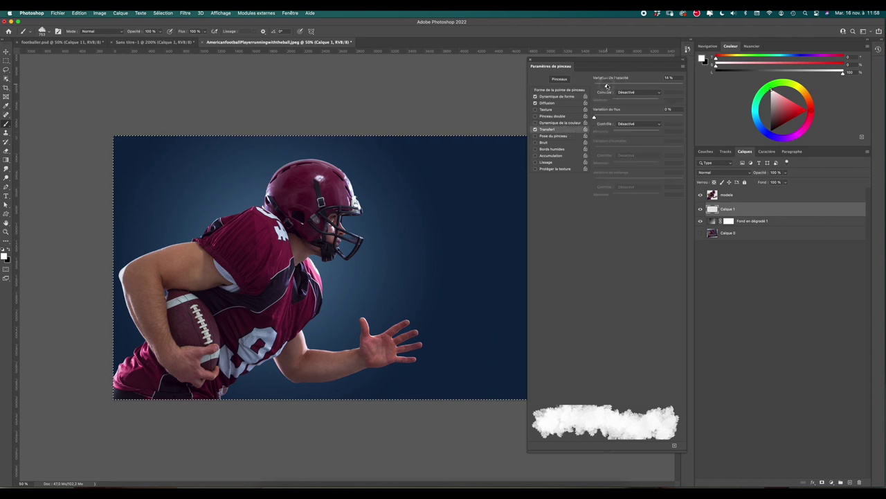
{"action": "left_click", "coordinate": [553, 124]}
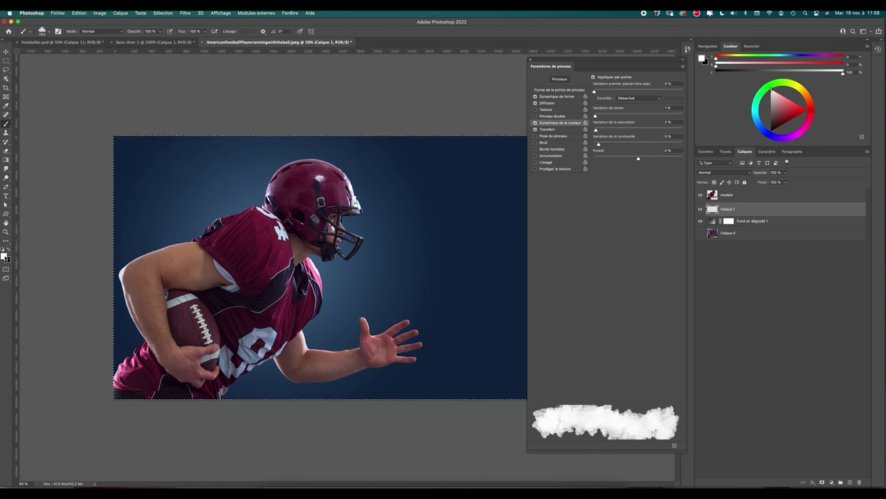
{"action": "left_click_drag", "start_coordinate": [594, 91], "coordinate": [604, 93]}
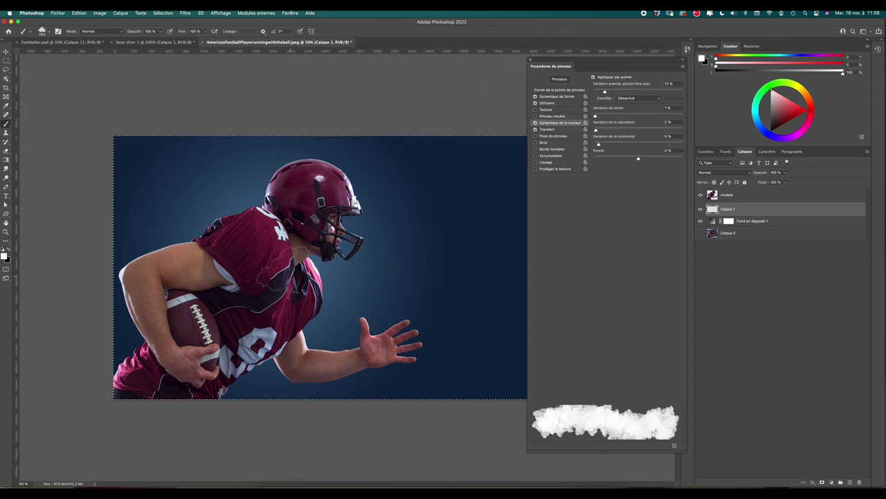
Step: Lower brush opacity to 25% and stamp white cloud around the face, hand and shoulder
{"action": "left_click", "coordinate": [159, 32]}
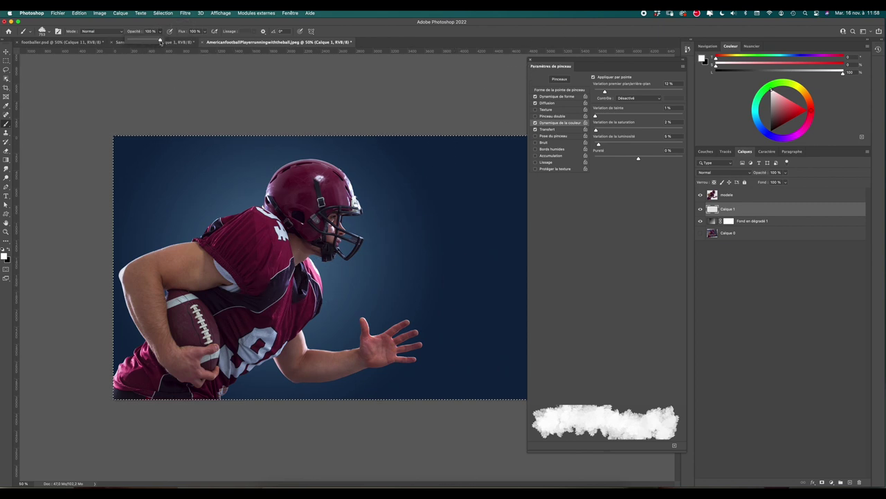
{"action": "left_click_drag", "start_coordinate": [160, 42], "coordinate": [137, 42]}
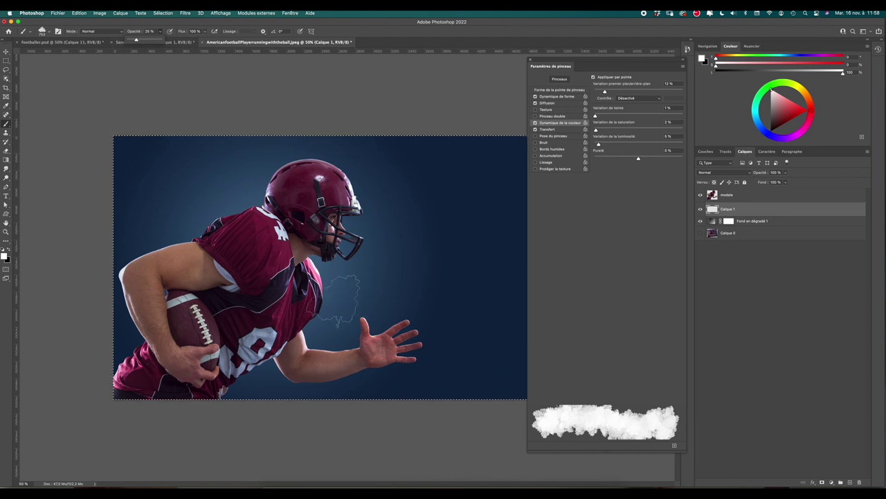
{"action": "left_click", "coordinate": [340, 300]}
{"action": "left_click", "coordinate": [377, 284]}
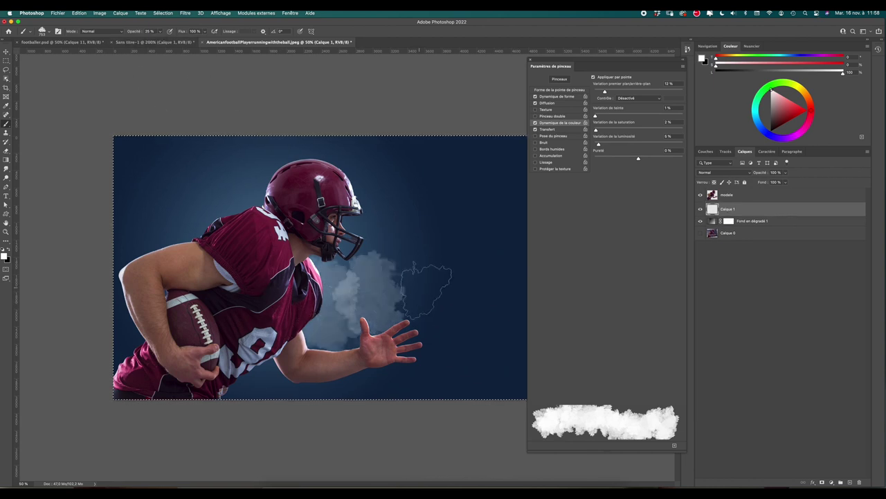
{"action": "left_click", "coordinate": [425, 289]}
{"action": "left_click", "coordinate": [374, 255]}
Step: Stamp more trial cloud around the head, arm and chest, then remove the strokes
{"action": "left_click", "coordinate": [249, 201]}
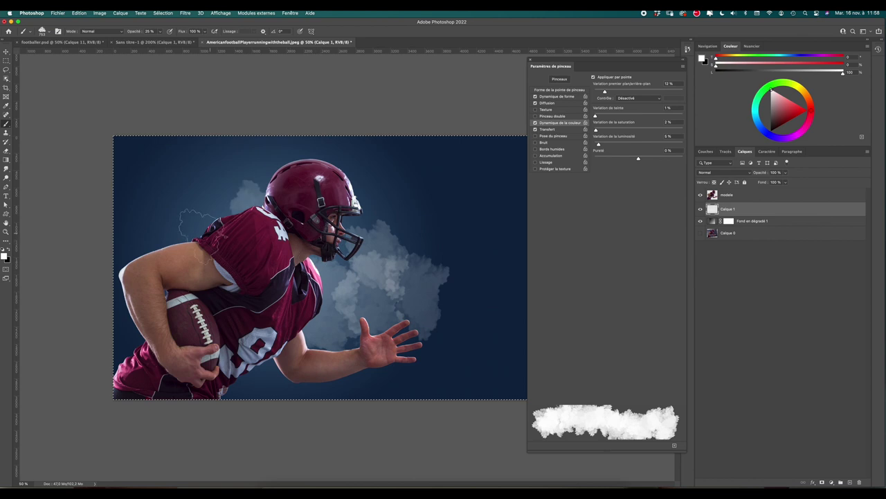
{"action": "left_click", "coordinate": [194, 215]}
{"action": "left_click", "coordinate": [284, 373]}
{"action": "left_click", "coordinate": [325, 346]}
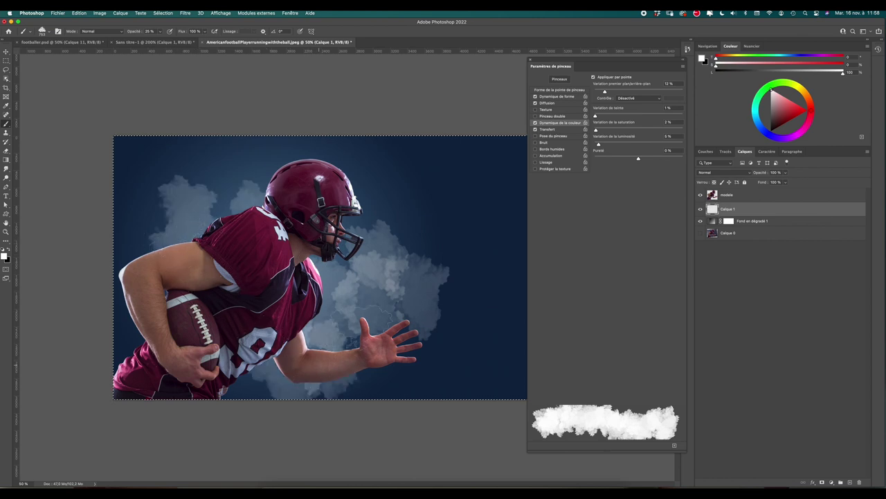
{"action": "mouse_move", "coordinate": [377, 315]}
{"action": "left_mouse_down"}
{"action": "mouse_move", "coordinate": [415, 187]}
{"action": "mouse_move", "coordinate": [443, 312]}
{"action": "mouse_move", "coordinate": [360, 354]}
{"action": "left_mouse_up"}
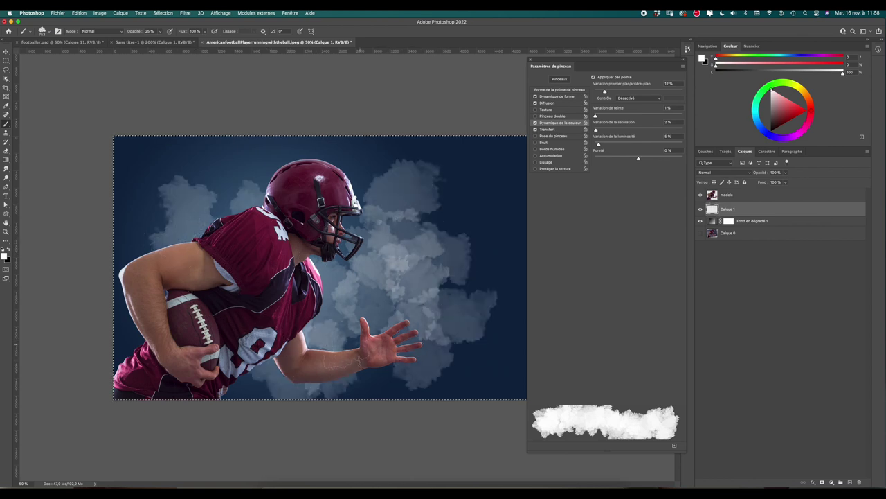
{"action": "left_click", "coordinate": [325, 325]}
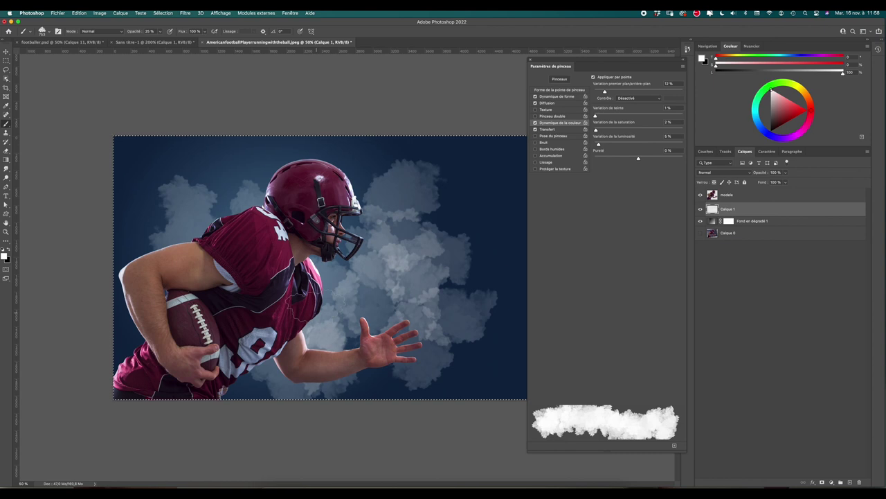
{"action": "key", "text": "Delete"}
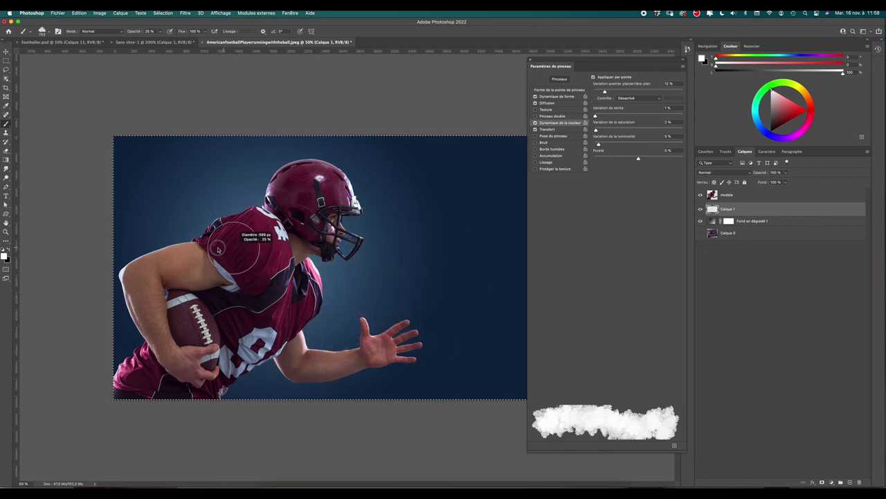
Step: Shrink the cloud brush and dab clouds behind the shoulder and beside the chest
{"action": "key", "text": "bracketleft"}
{"action": "key", "text": "bracketleft"}
{"action": "key", "text": "bracketleft"}
{"action": "left_click", "coordinate": [194, 227]}
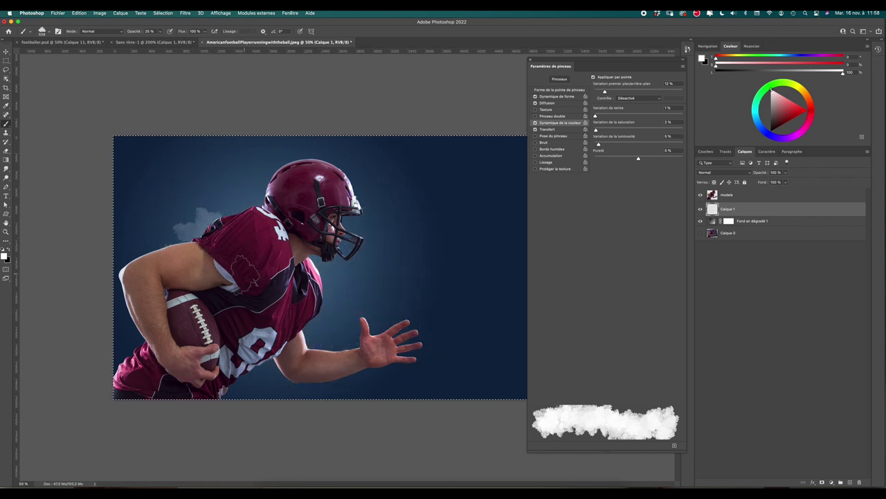
{"action": "left_click", "coordinate": [322, 308]}
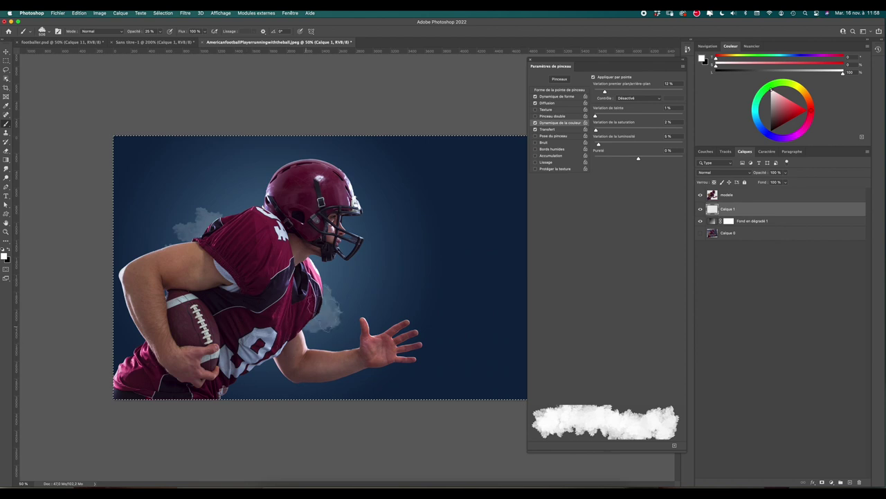
Step: Set opacity jitter to 0% and paint cloud around the player's hand and chest
{"action": "left_click", "coordinate": [554, 130]}
{"action": "left_click_drag", "start_coordinate": [600, 86], "coordinate": [583, 87]}
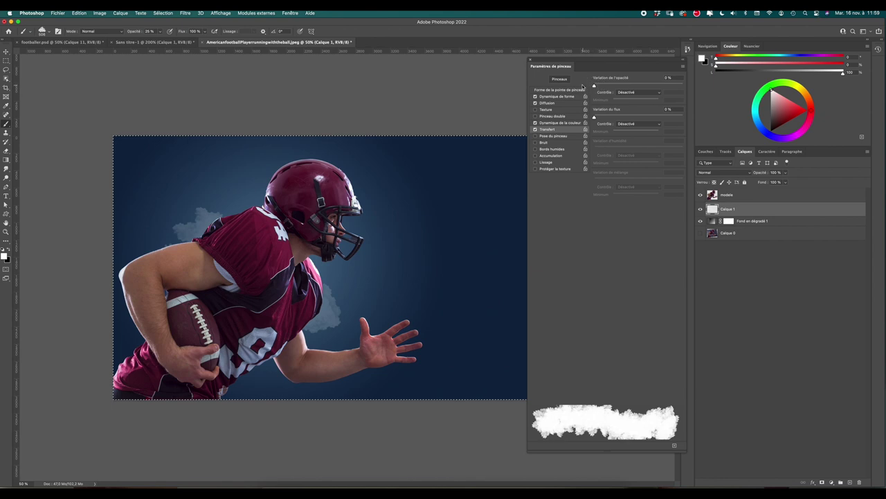
{"action": "left_click", "coordinate": [338, 295]}
{"action": "left_click", "coordinate": [362, 309]}
{"action": "left_click", "coordinate": [326, 330]}
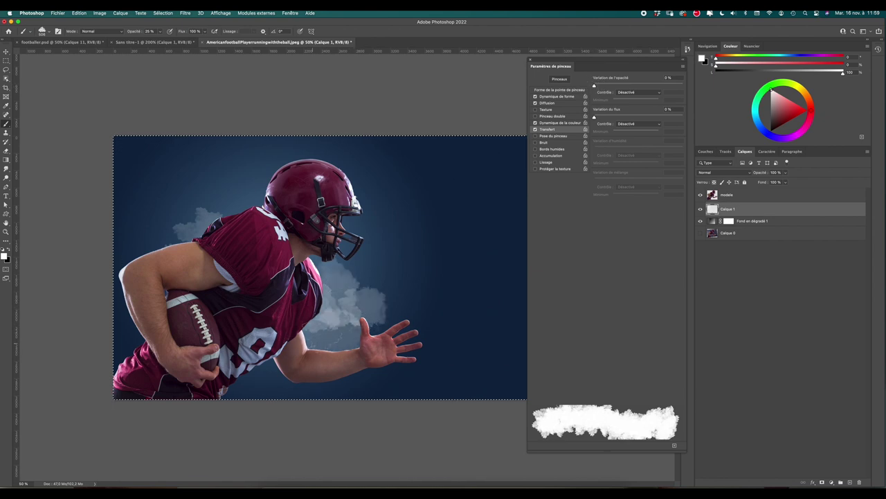
{"action": "left_click", "coordinate": [388, 304]}
{"action": "left_click", "coordinate": [360, 276]}
{"action": "left_click", "coordinate": [381, 284]}
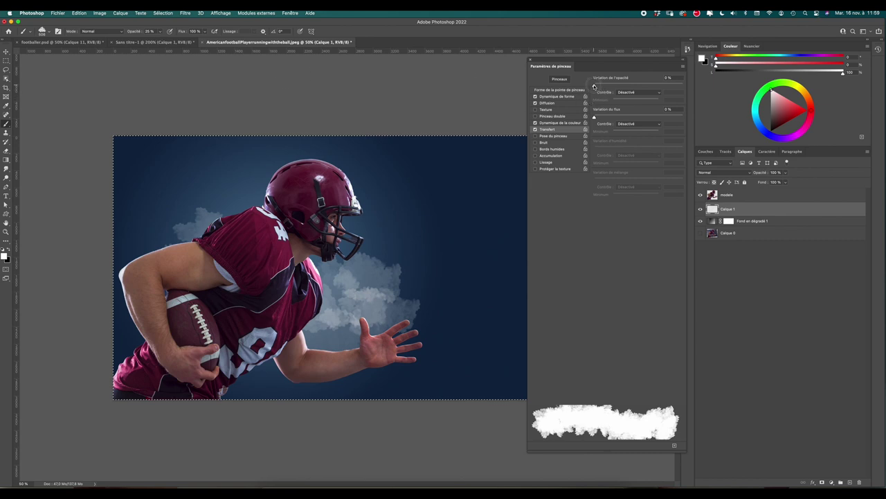
Step: Set opacity jitter to 6% and flow to 18%, then paint and undo test clouds
{"action": "left_click_drag", "start_coordinate": [594, 86], "coordinate": [599, 86]}
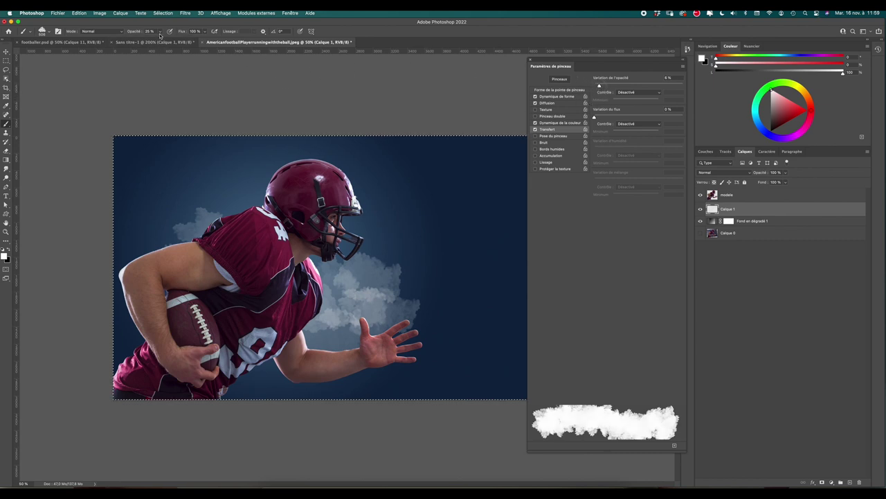
{"action": "left_click", "coordinate": [205, 32]}
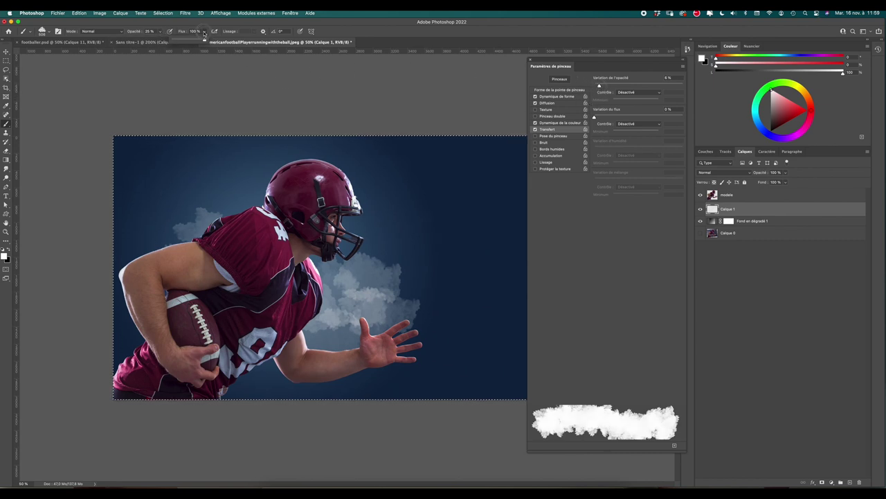
{"action": "left_click_drag", "start_coordinate": [204, 33], "coordinate": [192, 40]}
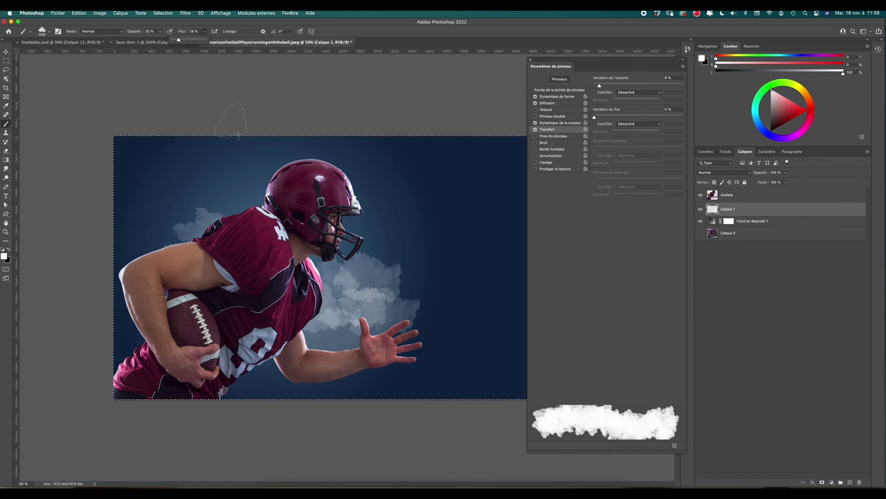
{"action": "mouse_move", "coordinate": [395, 262]}
{"action": "left_mouse_down"}
{"action": "mouse_move", "coordinate": [422, 304]}
{"action": "mouse_move", "coordinate": [455, 223]}
{"action": "mouse_move", "coordinate": [468, 222]}
{"action": "left_mouse_up"}
{"action": "left_click_drag", "start_coordinate": [284, 157], "coordinate": [148, 198]}
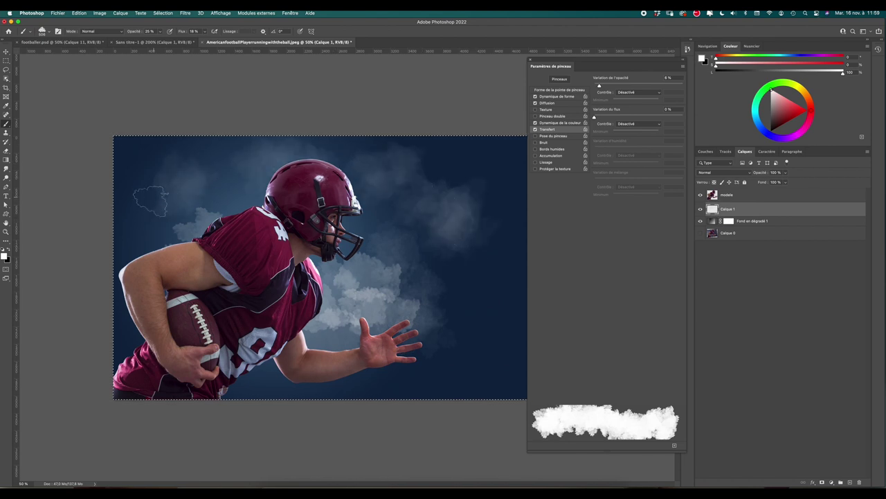
{"action": "key", "text": "Delete"}
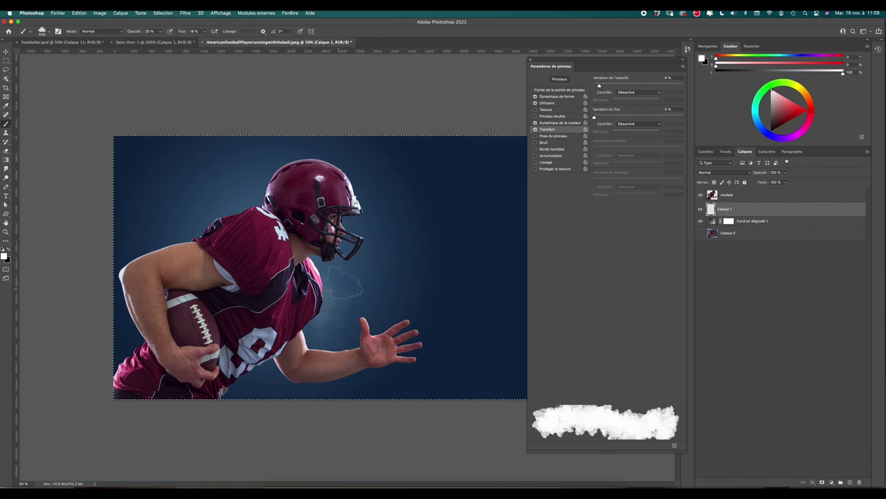
Step: Paint soft mist behind the back and in front of the chest and face, brush about 1138 px
{"action": "left_click_drag", "start_coordinate": [345, 289], "coordinate": [290, 308]}
{"action": "left_click_drag", "start_coordinate": [207, 228], "coordinate": [166, 218]}
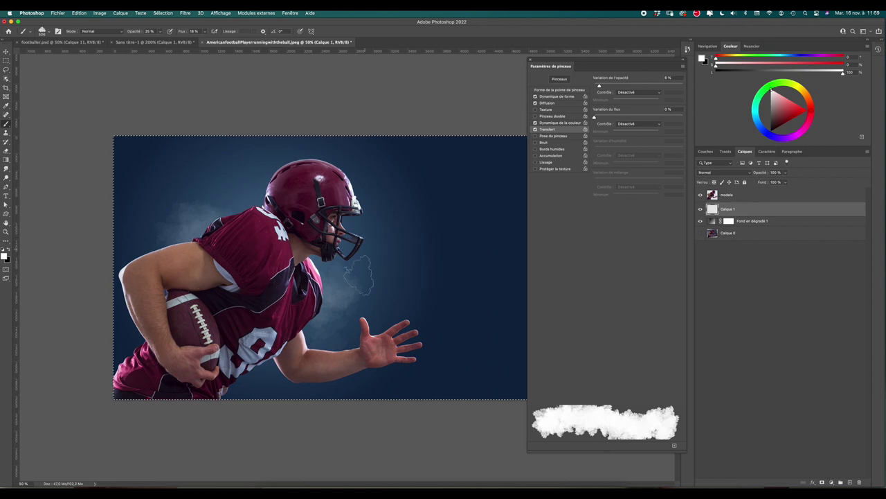
{"action": "left_click_drag", "start_coordinate": [361, 250], "coordinate": [416, 254]}
{"action": "left_click", "coordinate": [398, 263]}
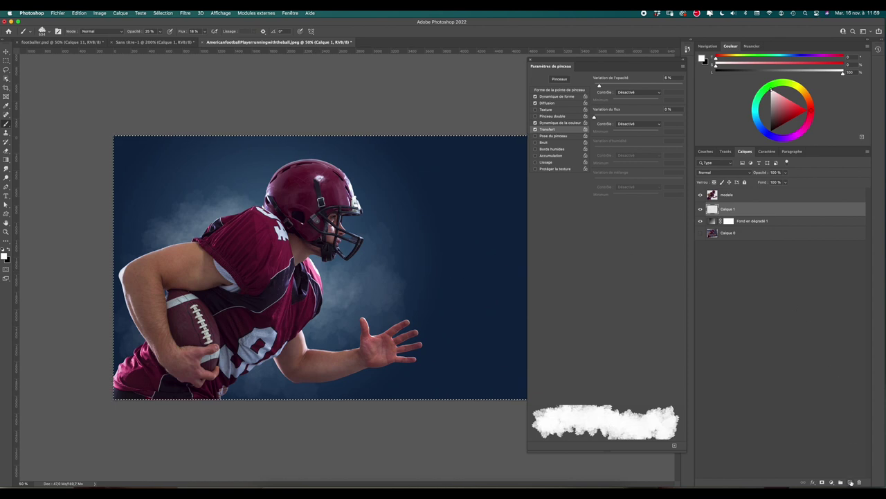
Step: On a new Calque 2, paint faint smoke around the facemask, arm and lower jersey
{"action": "left_click", "coordinate": [851, 483]}
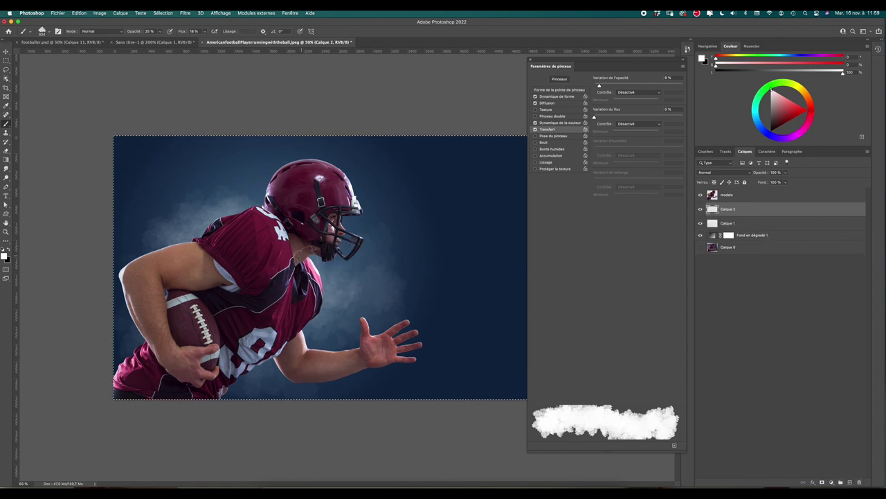
{"action": "left_click_drag", "start_coordinate": [326, 243], "coordinate": [339, 249]}
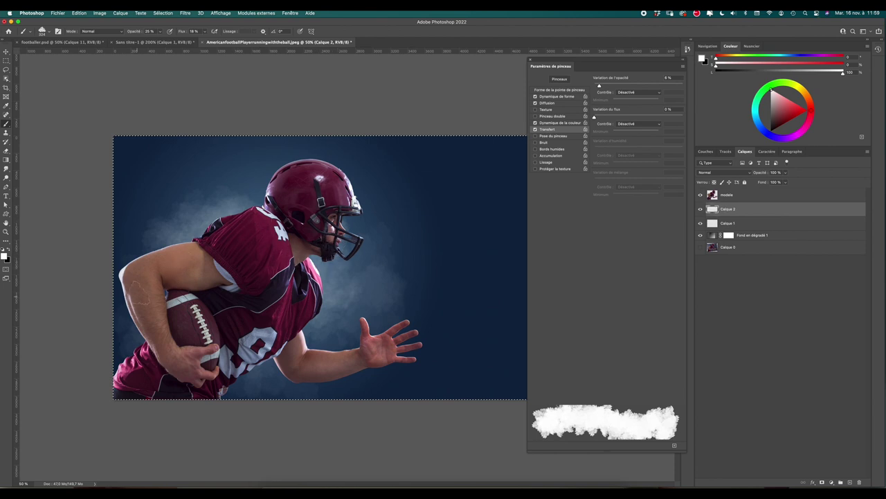
{"action": "left_click_drag", "start_coordinate": [128, 294], "coordinate": [263, 367]}
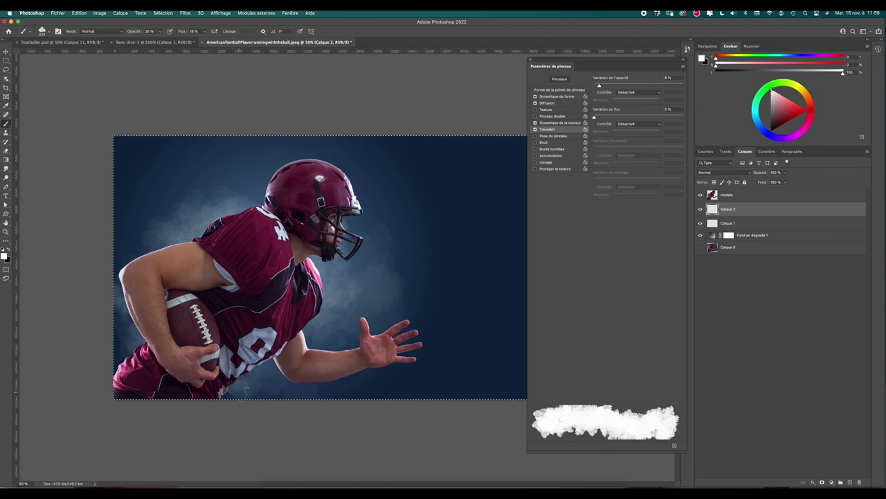
{"action": "mouse_move", "coordinate": [291, 282]}
{"action": "left_mouse_down"}
{"action": "mouse_move", "coordinate": [277, 284]}
{"action": "mouse_move", "coordinate": [300, 267]}
{"action": "left_mouse_up"}
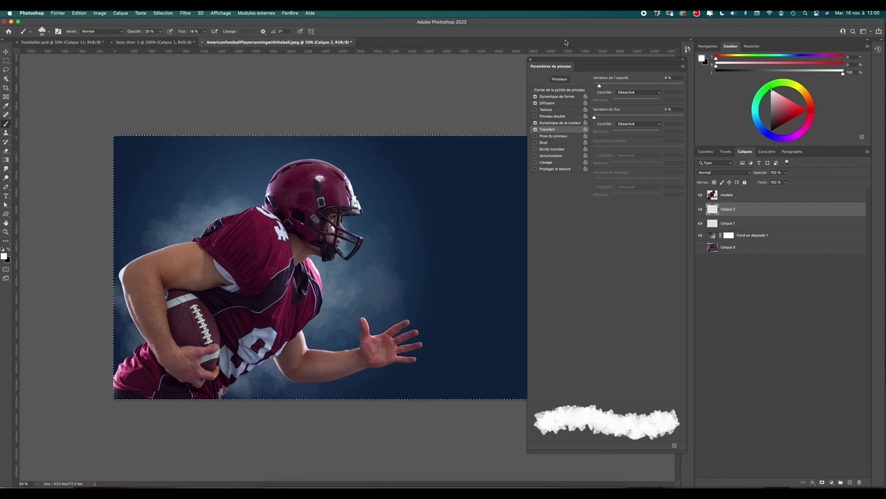
{"action": "left_click", "coordinate": [531, 61]}
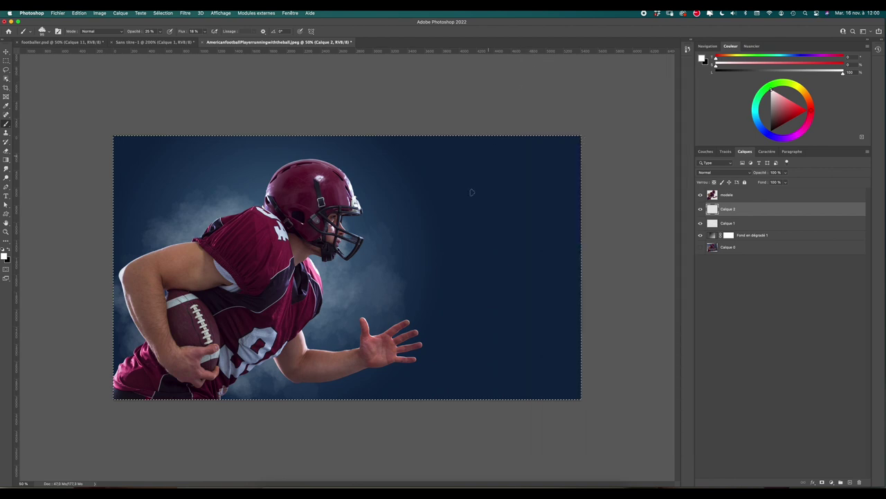
Step: Deselect, add a new couleur layer, and set the foreground colour to magenta
{"action": "key", "text": "super+d"}
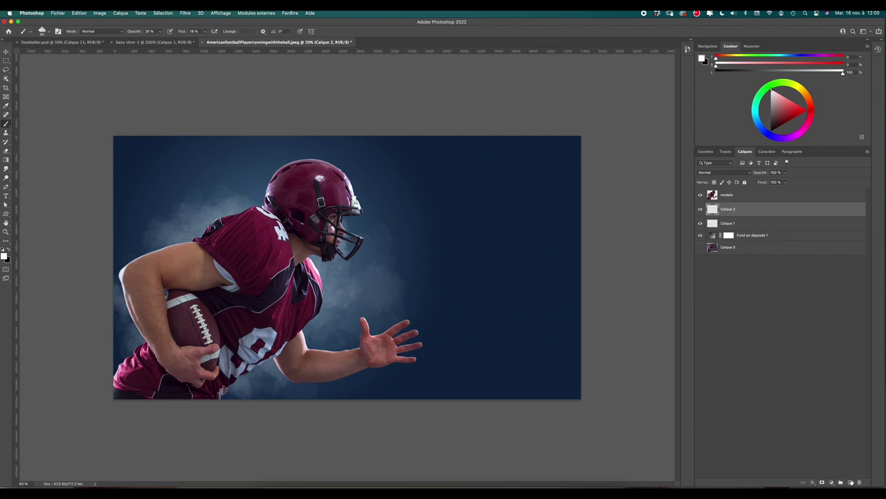
{"action": "left_click", "coordinate": [850, 484]}
{"action": "type", "text": "couleur"}
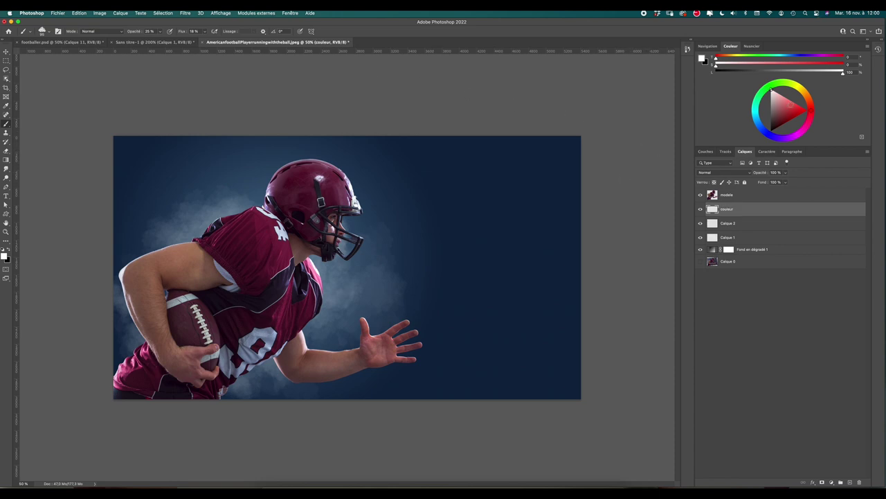
{"action": "mouse_move", "coordinate": [809, 112]}
{"action": "left_mouse_down"}
{"action": "mouse_move", "coordinate": [795, 137]}
{"action": "mouse_move", "coordinate": [789, 102]}
{"action": "left_mouse_up"}
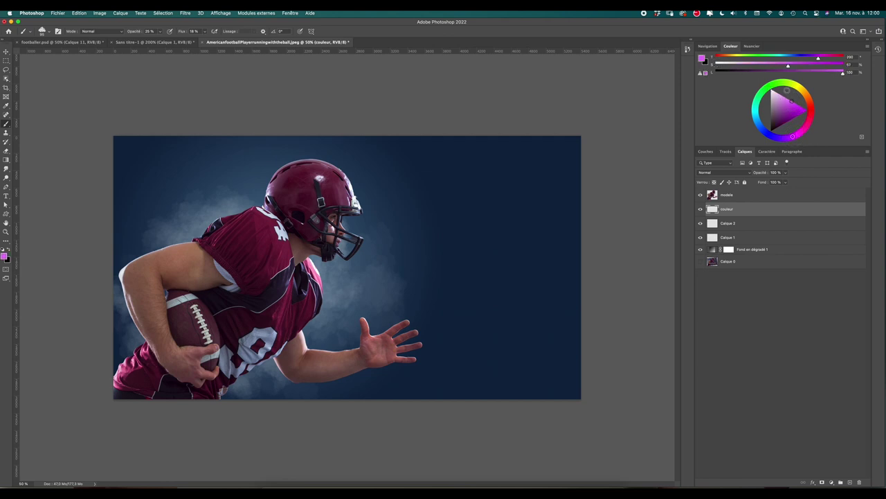
Step: Choose a soft round default brush and enlarge it to about 2604 px
{"action": "left_click", "coordinate": [59, 31]}
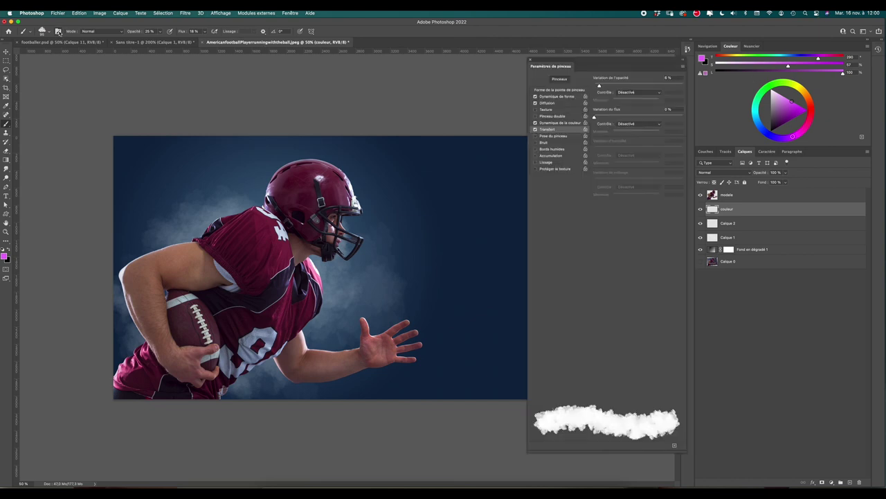
{"action": "left_click", "coordinate": [558, 80]}
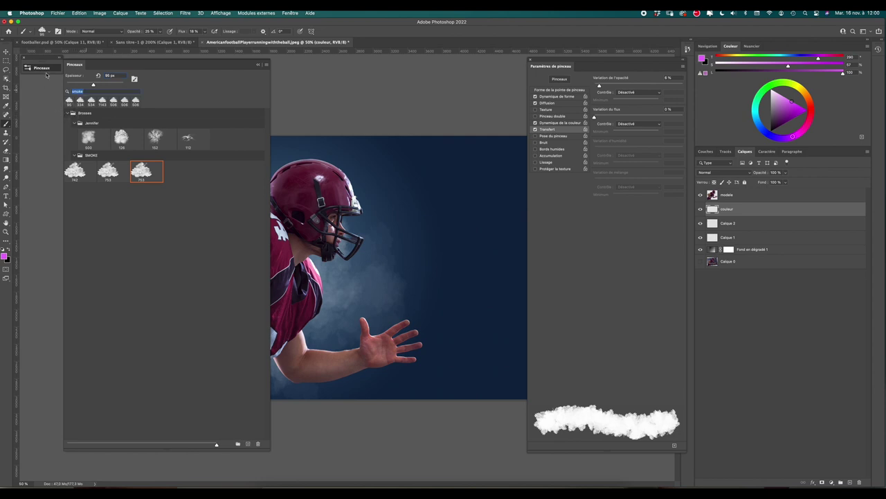
{"action": "key", "text": "BackSpace"}
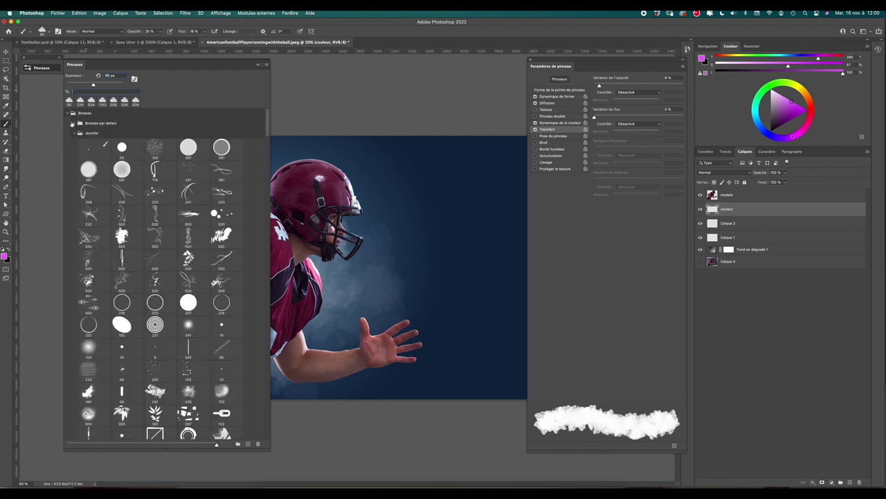
{"action": "left_click", "coordinate": [72, 123]}
{"action": "left_click", "coordinate": [89, 141]}
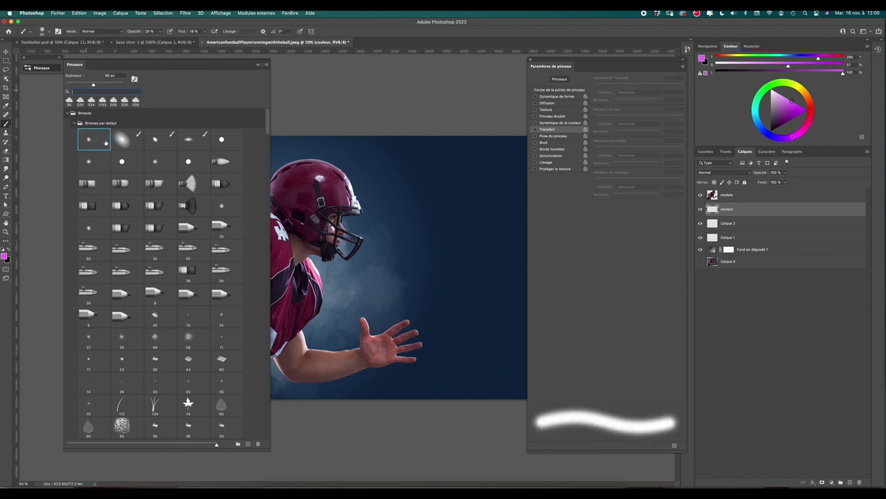
{"action": "left_click", "coordinate": [259, 64]}
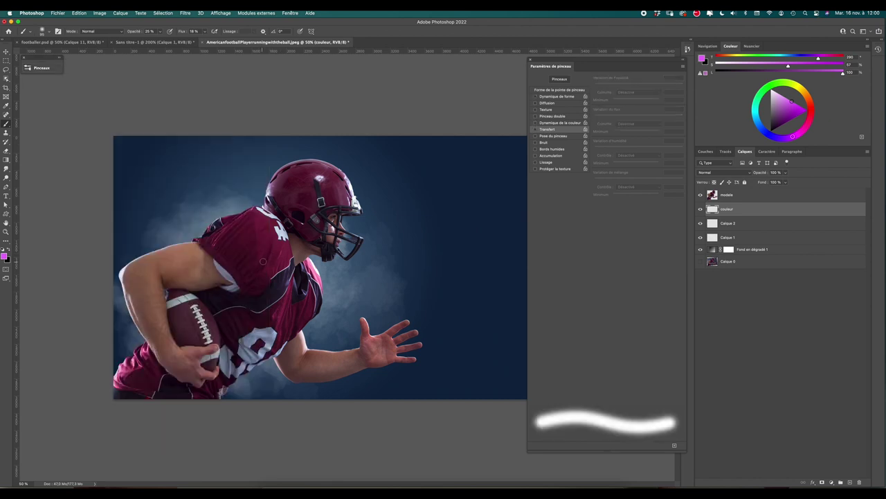
{"action": "left_click_drag", "start_coordinate": [258, 255], "coordinate": [261, 272]}
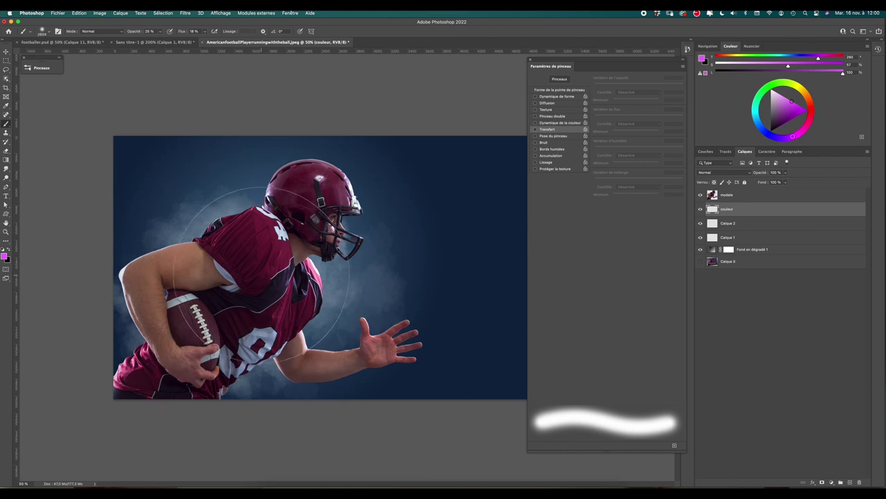
Step: Set brush opacity and flow to 100% and hide the modele layer
{"action": "left_click", "coordinate": [159, 31]}
{"action": "left_click", "coordinate": [204, 32]}
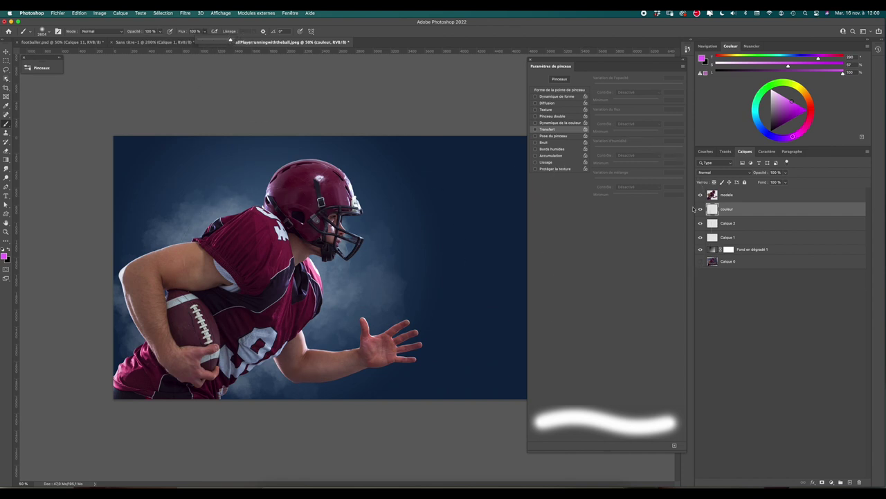
{"action": "left_click", "coordinate": [700, 195]}
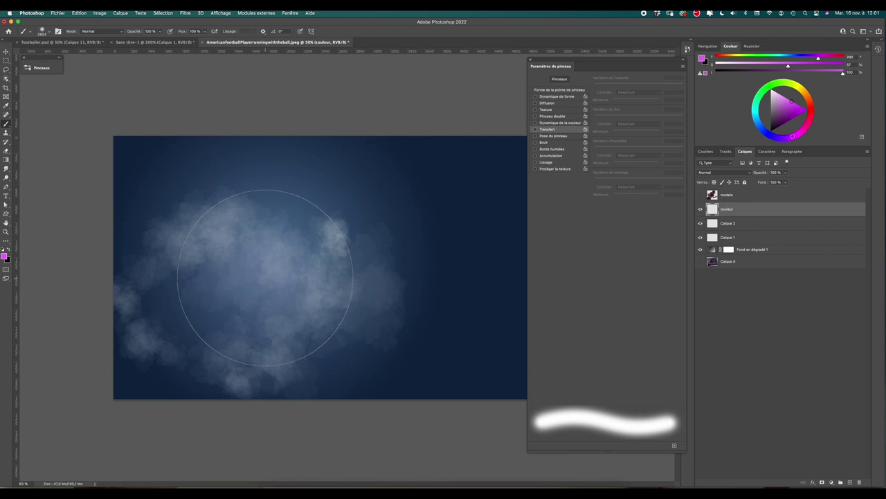
Step: Dab magenta over the smoke, blend couleur in Densité couleur -, and show modele again
{"action": "left_click", "coordinate": [269, 276]}
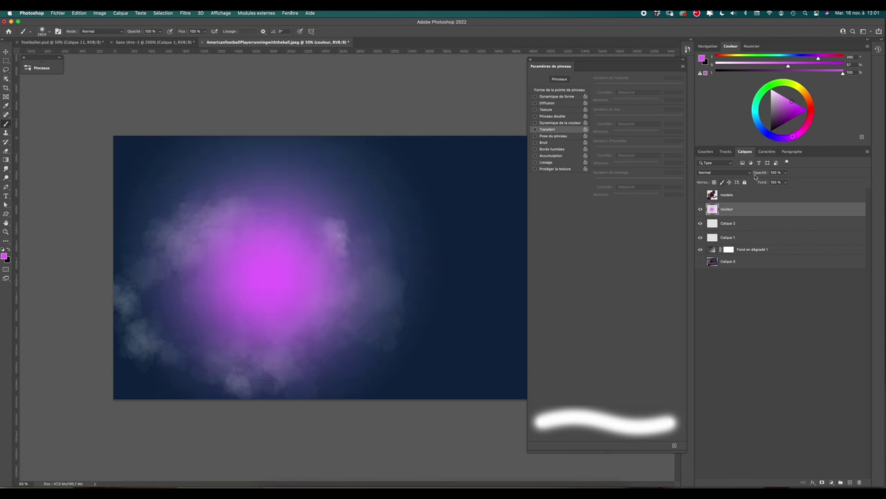
{"action": "left_click", "coordinate": [736, 173]}
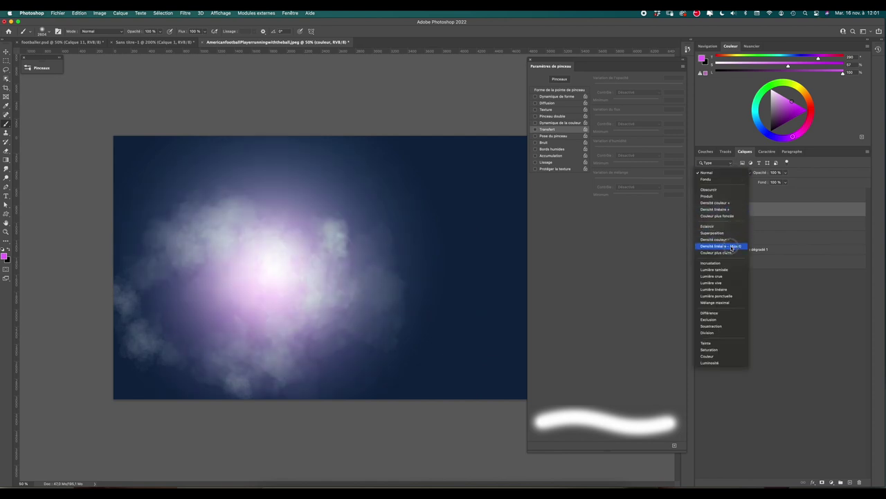
{"action": "left_click", "coordinate": [732, 240]}
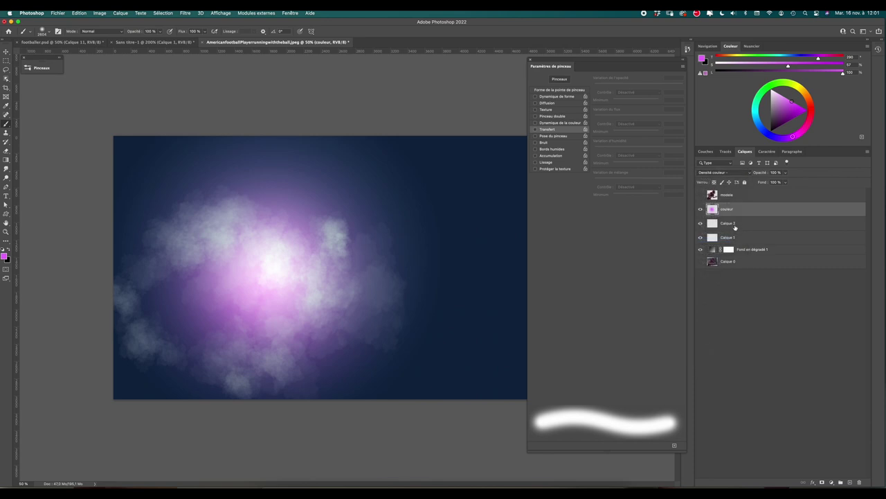
{"action": "left_click", "coordinate": [700, 195]}
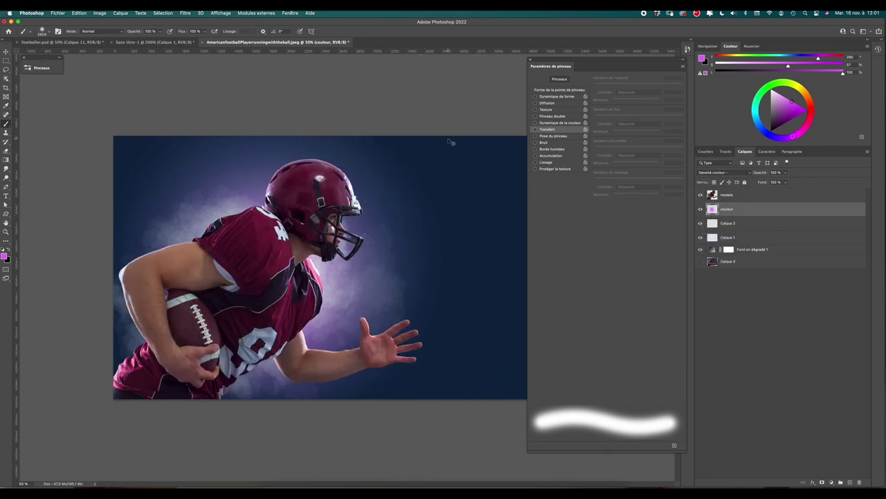
Step: Paint a faint purple glow in the top-right corner at about 22% brush opacity
{"action": "key", "text": "super+minus"}
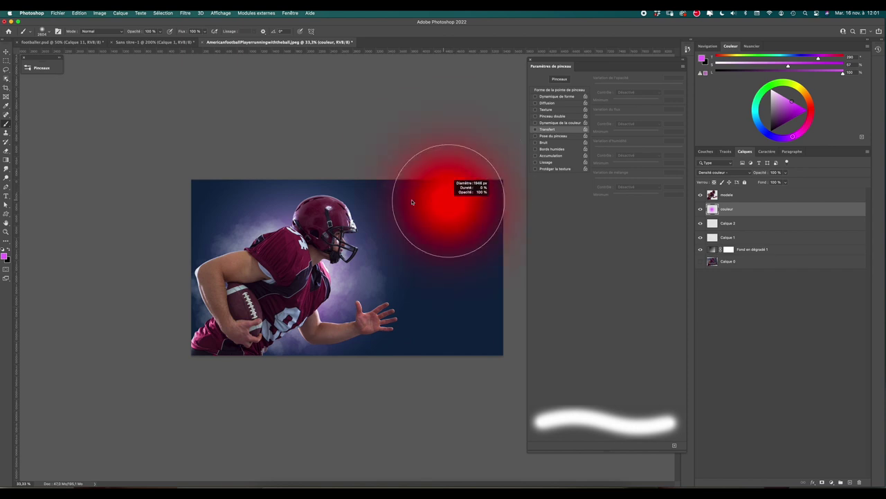
{"action": "left_click_drag", "start_coordinate": [476, 190], "coordinate": [491, 202]}
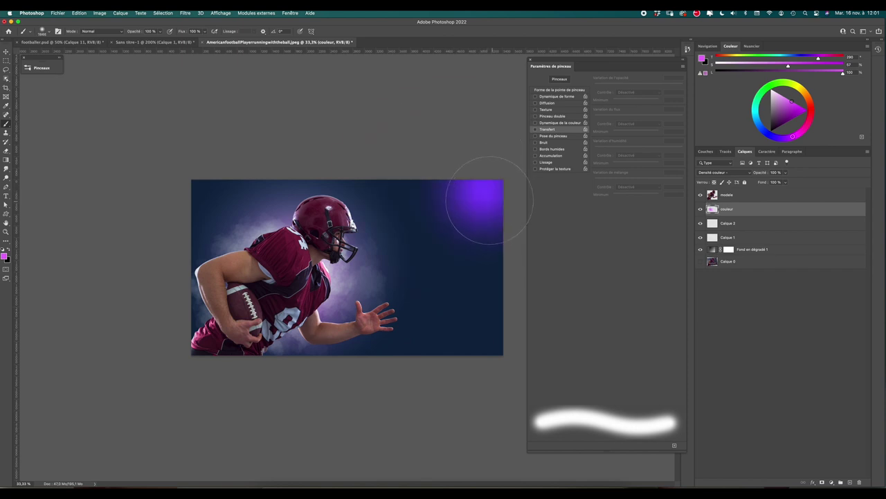
{"action": "key", "text": "super+z"}
{"action": "left_click", "coordinate": [160, 32]}
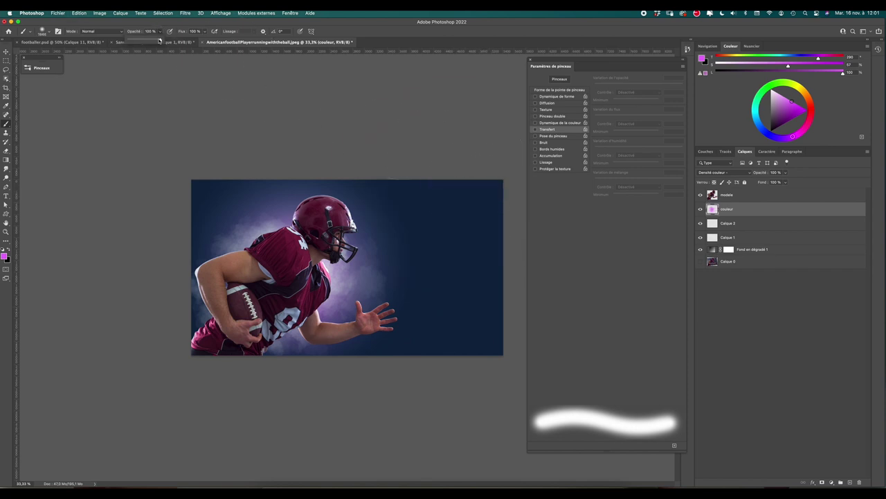
{"action": "mouse_move", "coordinate": [494, 198]}
{"action": "left_mouse_down"}
{"action": "mouse_move", "coordinate": [500, 223]}
{"action": "mouse_move", "coordinate": [475, 198]}
{"action": "left_mouse_up"}
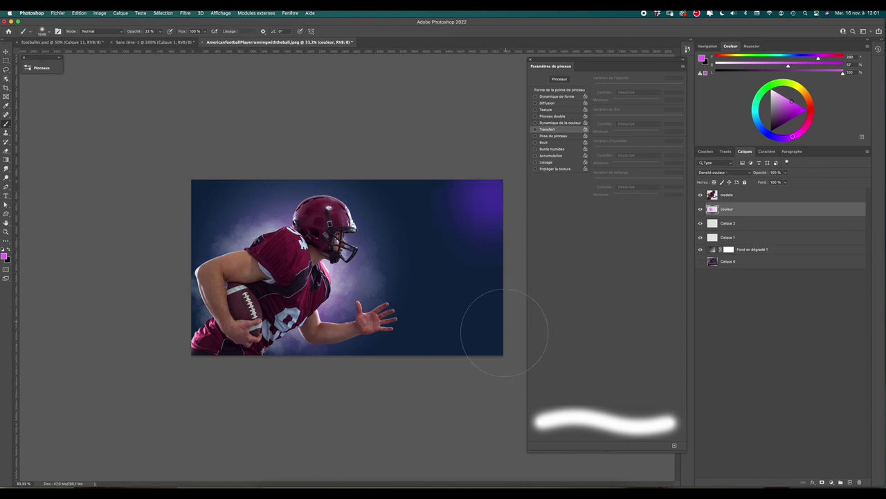